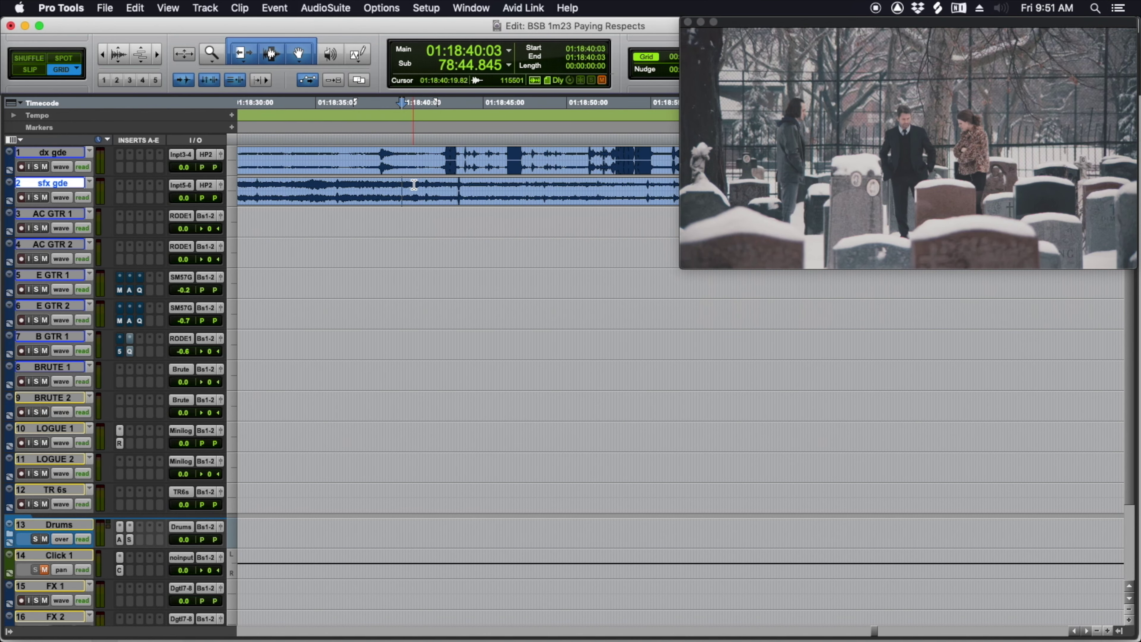
Add a marker named "shift" at 01:18:40:03.
key(KP_Enter)
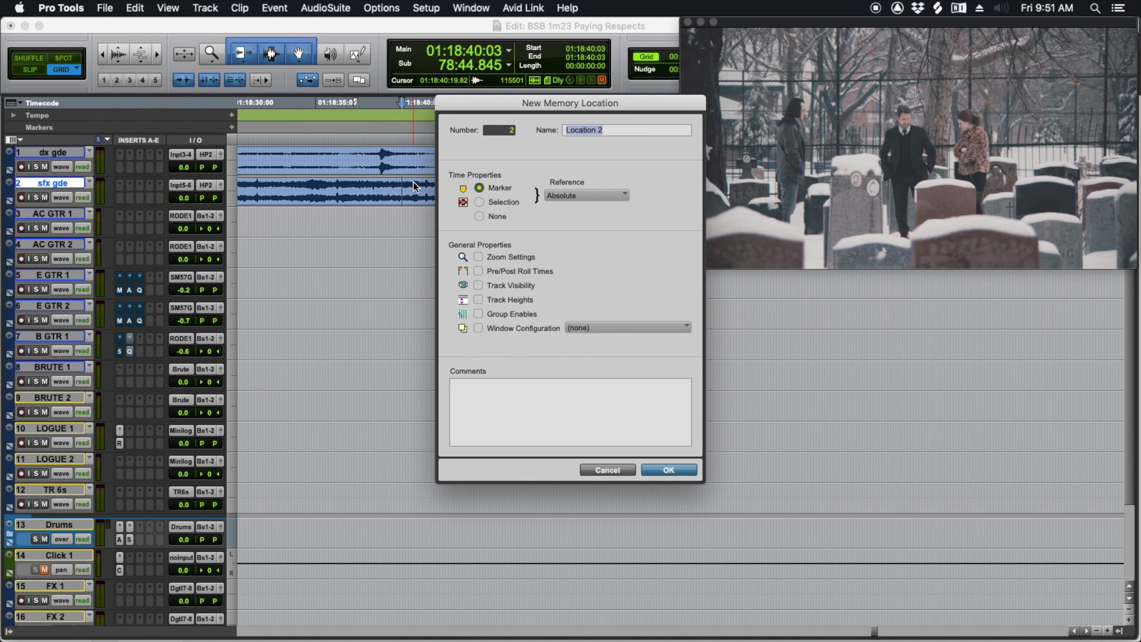
text(shif)
key(Return)
Scrub the picture to 01:18:52:08 and play from there, and play the cemetery scene again from 01:18:55:05.
drag(445, 186, 606, 189)
click(606, 189)
scroll(610, 190, up, 1)
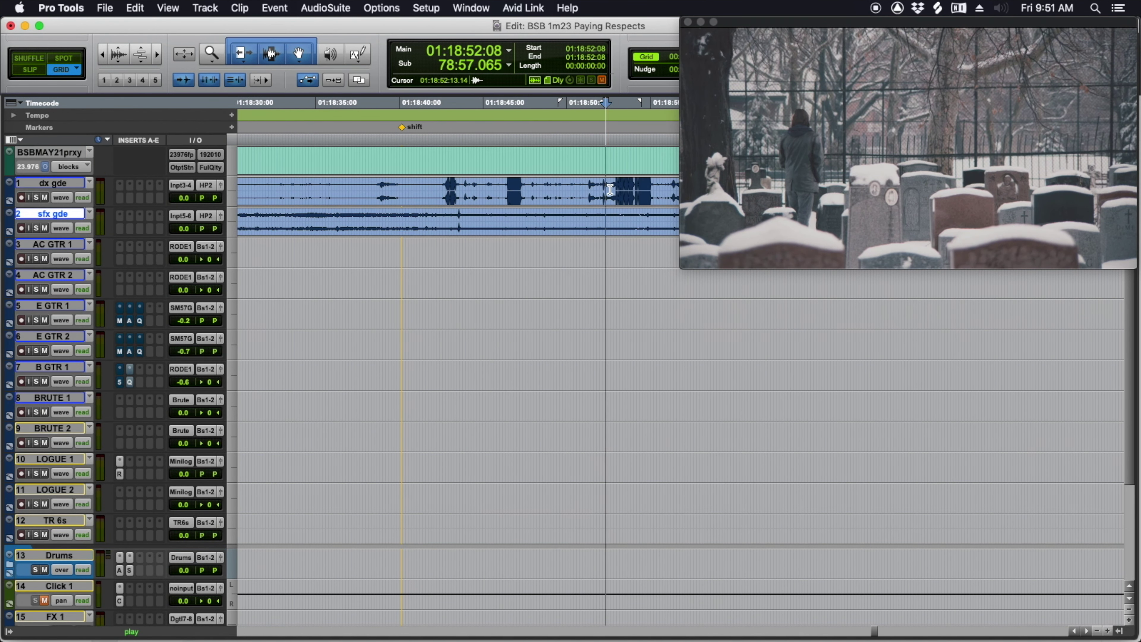
key(space)
scroll(607, 194, right, 5)
scroll(602, 198, down, 1)
click(448, 189)
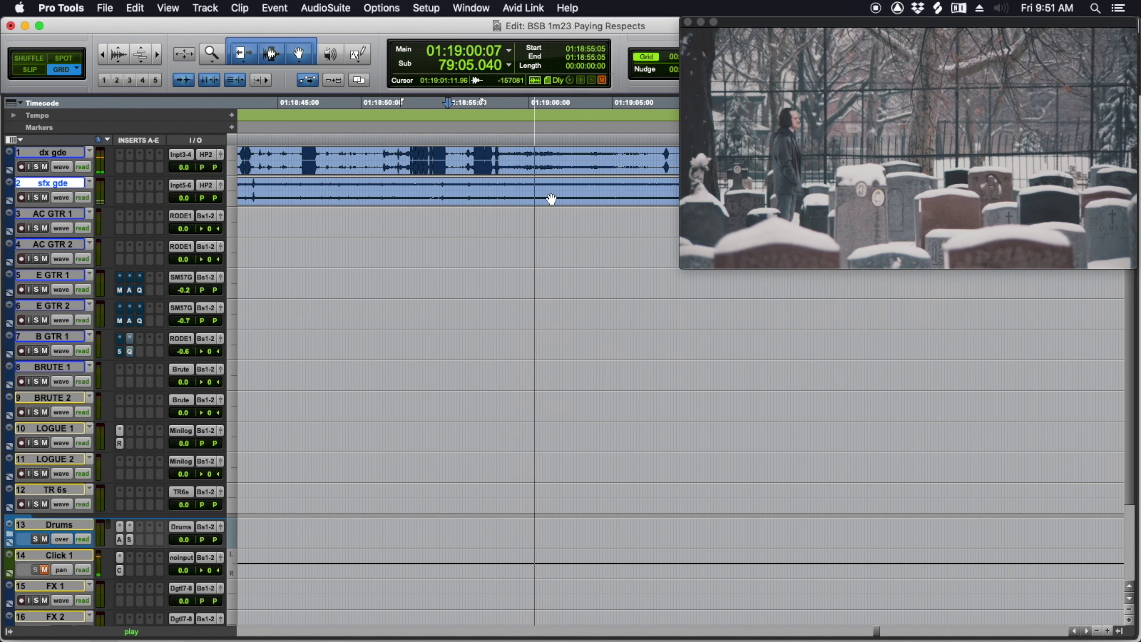
key(space)
Scrub the sfx gde track around 01:18:59:03 and play from 01:18:56:03 to examine the cut after the man's close-up.
drag(407, 189, 522, 189)
click(509, 186)
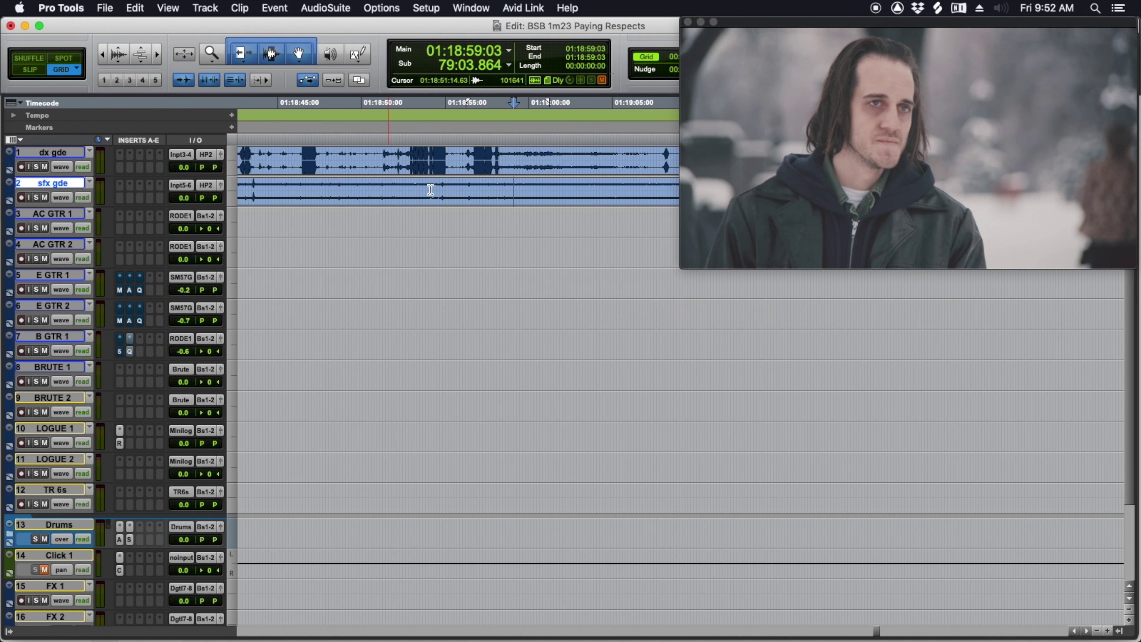
scroll(509, 191, right, 5)
scroll(509, 191, up, 2)
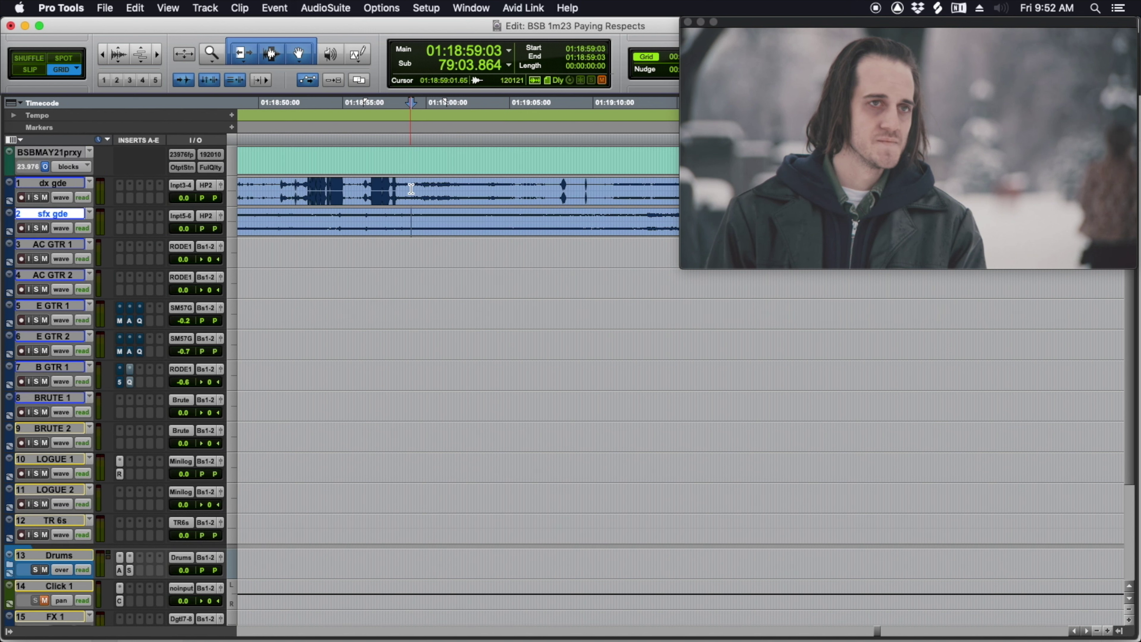
mouse_move(415, 214)
mouse_down()
mouse_move(458, 218)
mouse_move(411, 217)
mouse_up()
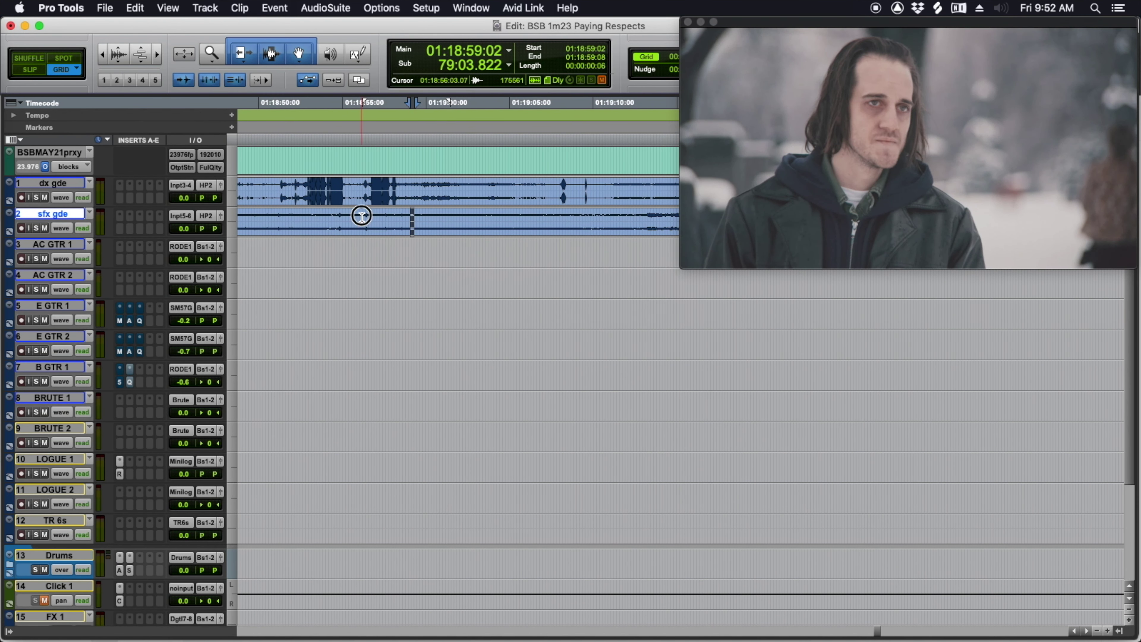
click(362, 219)
key(space)
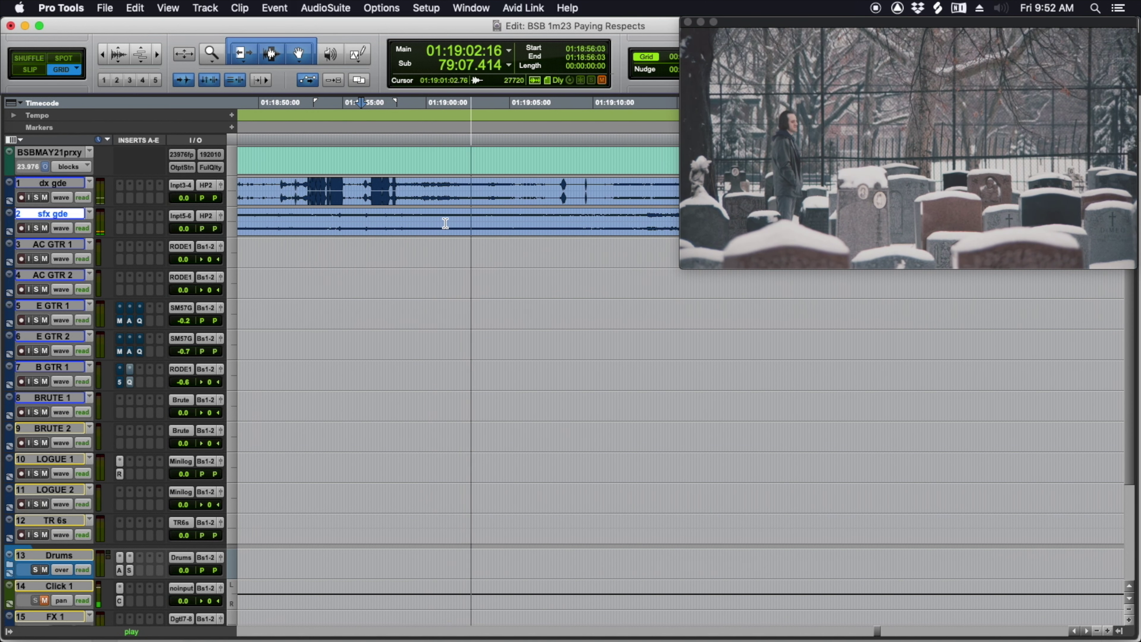
drag(441, 211, 419, 211)
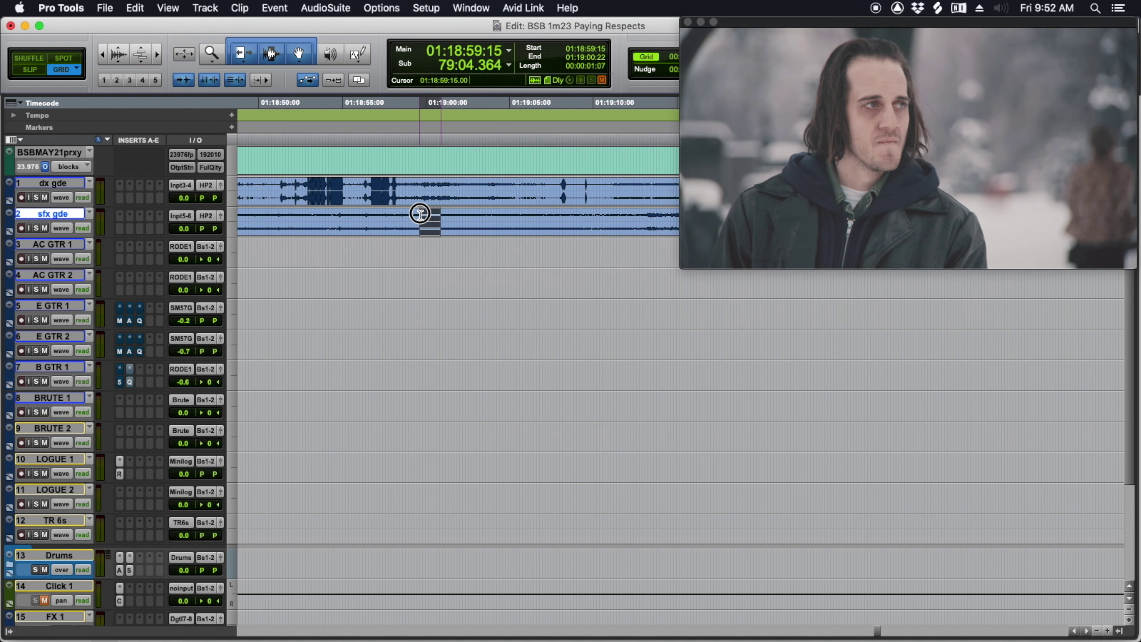
drag(426, 215, 424, 215)
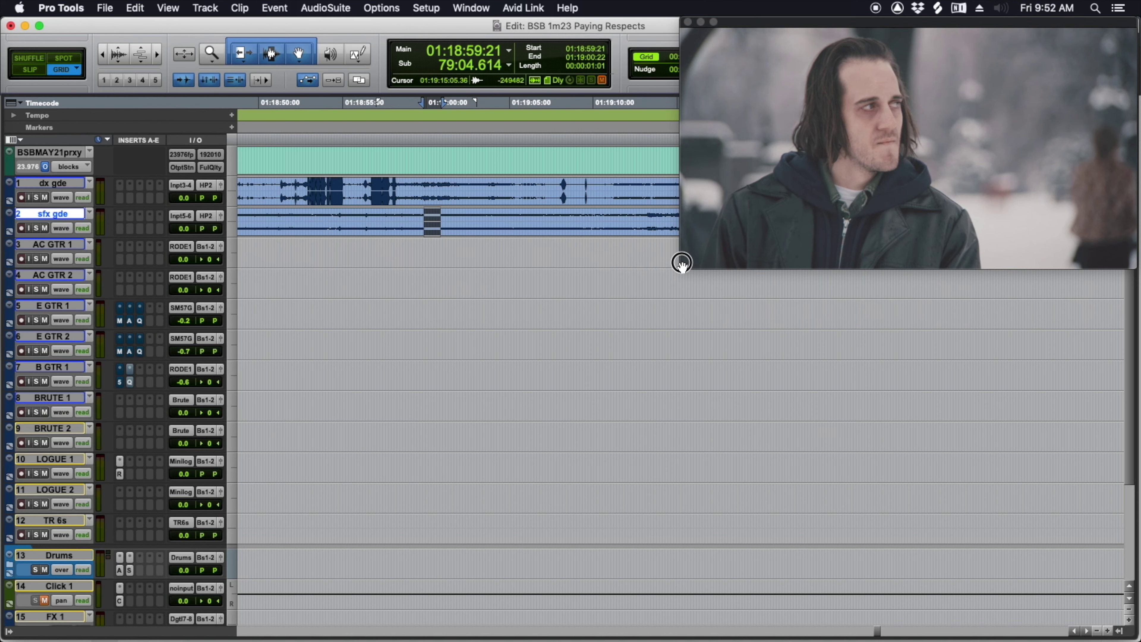
Enlarge the video window and play the picture from just before the cut to the wide cemetery shot.
drag(681, 265, 444, 393)
click(416, 218)
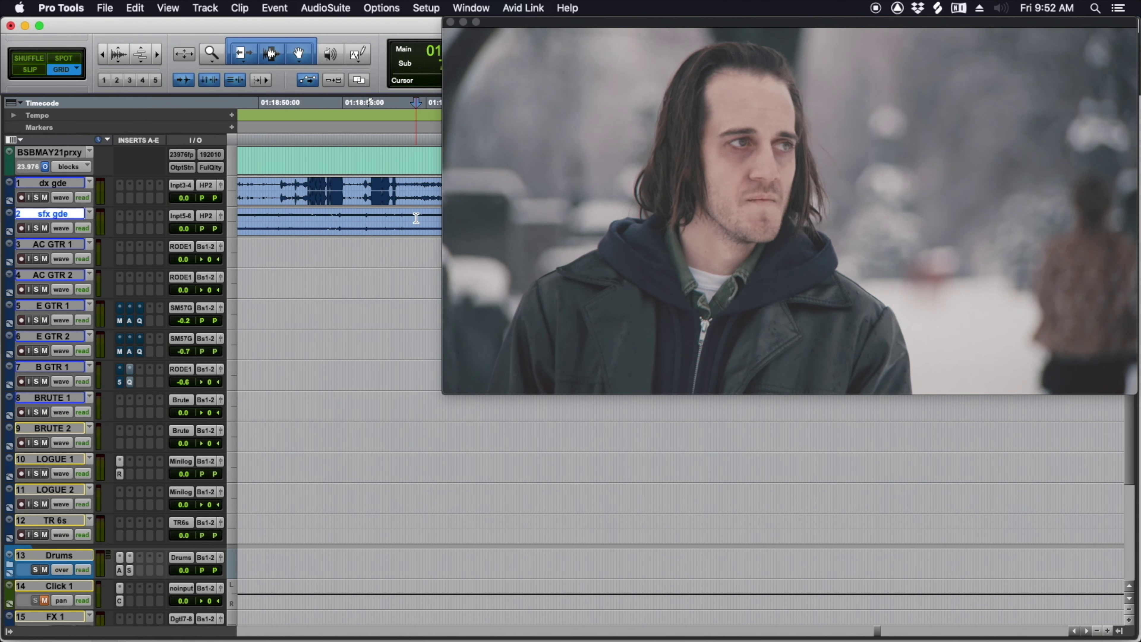
key(space)
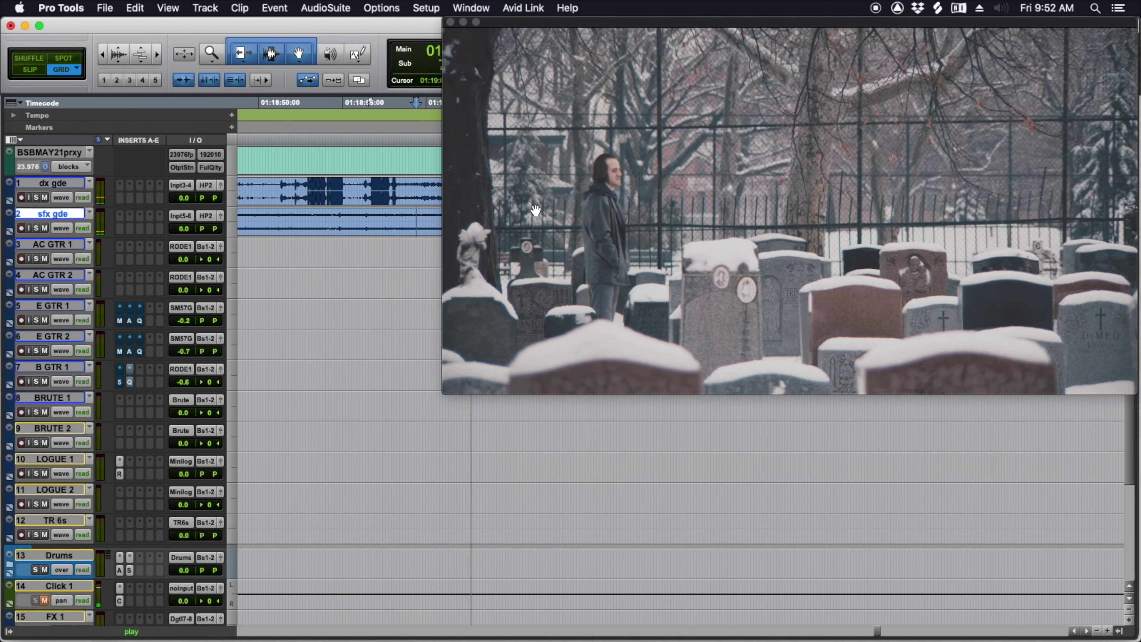
Add a marker named "shift 2" on the wide cemetery shot at about 01:19:01, and shrink the video window.
click(354, 215)
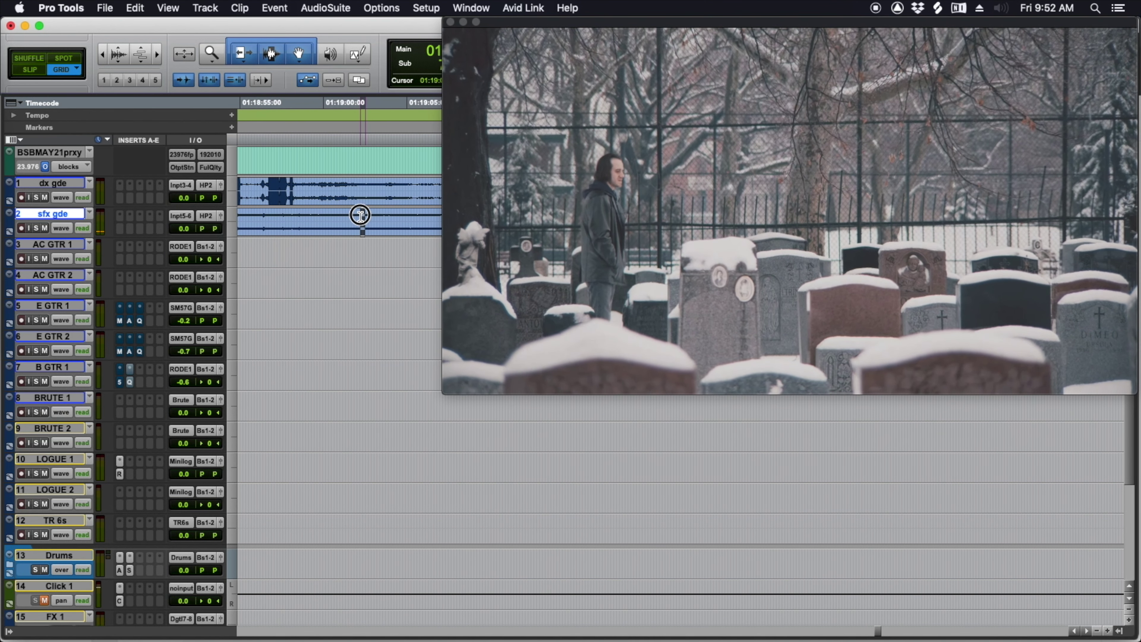
drag(353, 216, 346, 217)
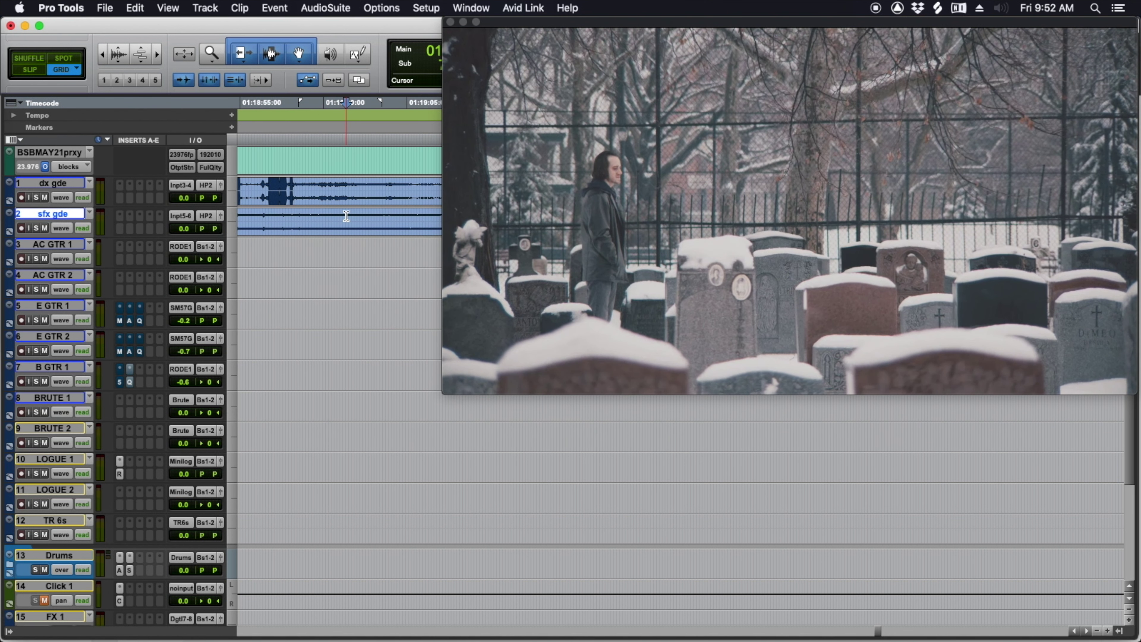
key(KP_Enter)
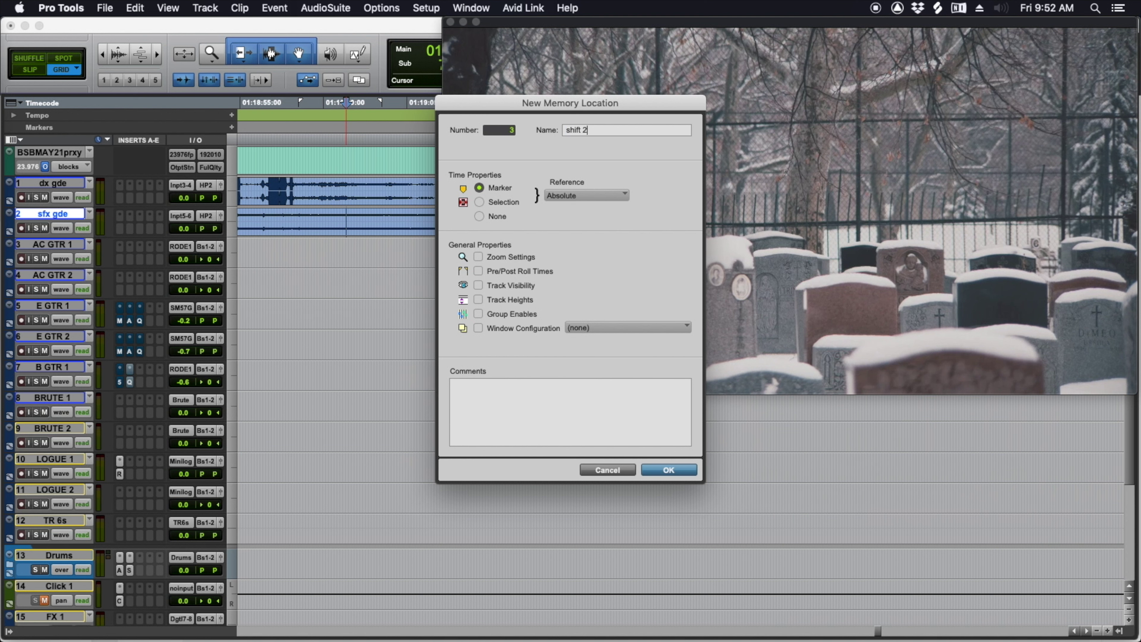
text(shift 2)
key(Return)
key(r)
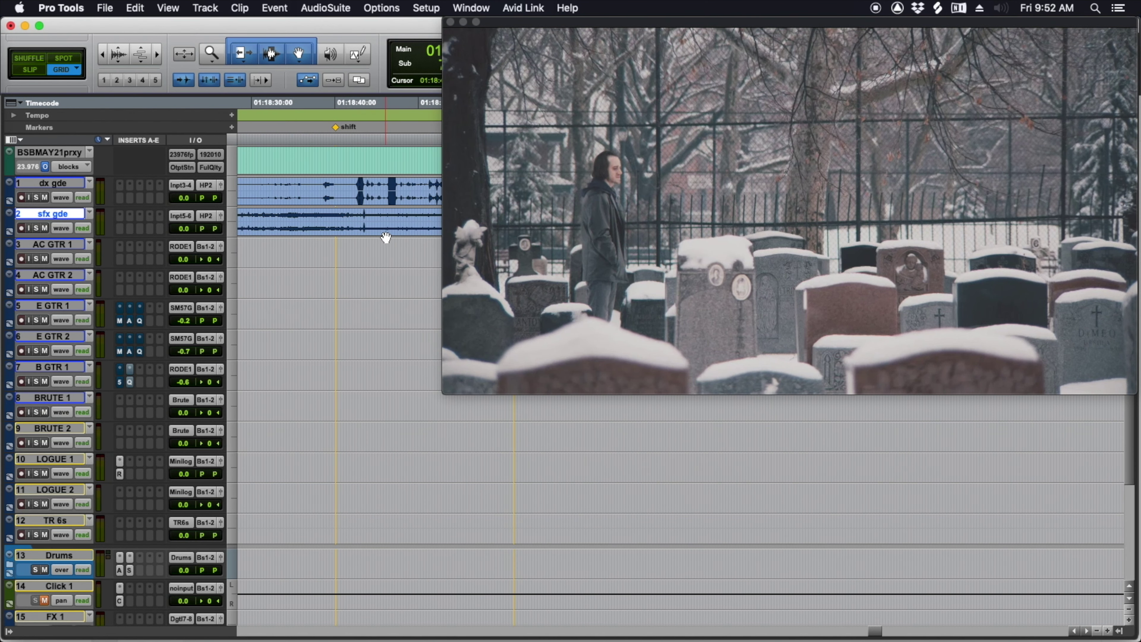
drag(441, 387, 670, 273)
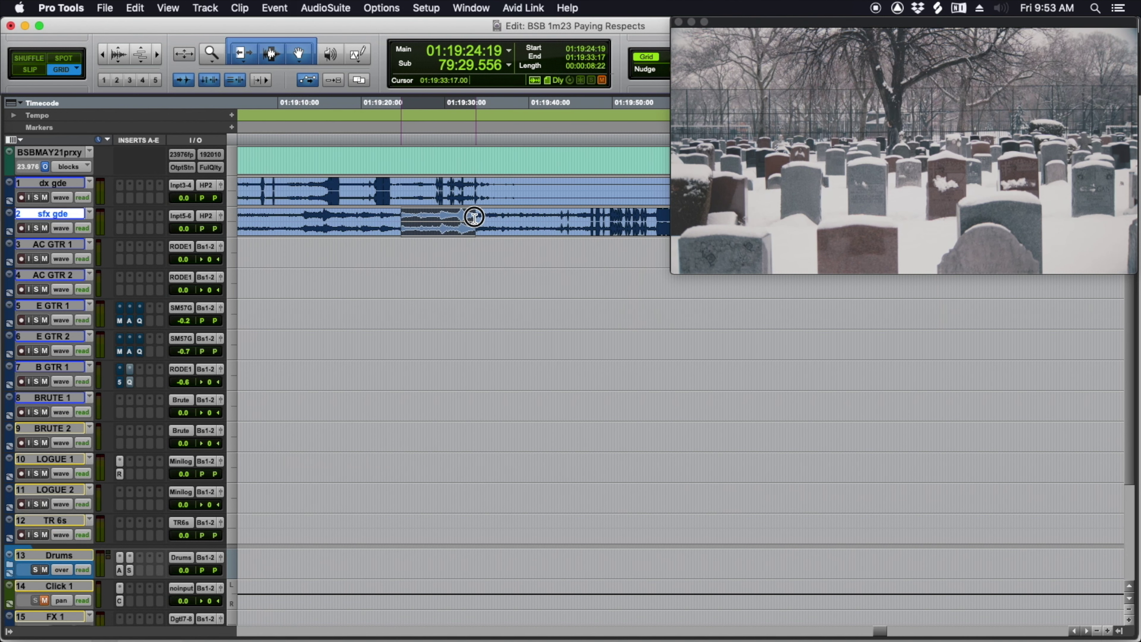
Scrub back to the man's close-up and add a marker named "lay out" at 01:19:15:22.
drag(474, 218, 425, 213)
scroll(419, 214, left, 3)
click(430, 214)
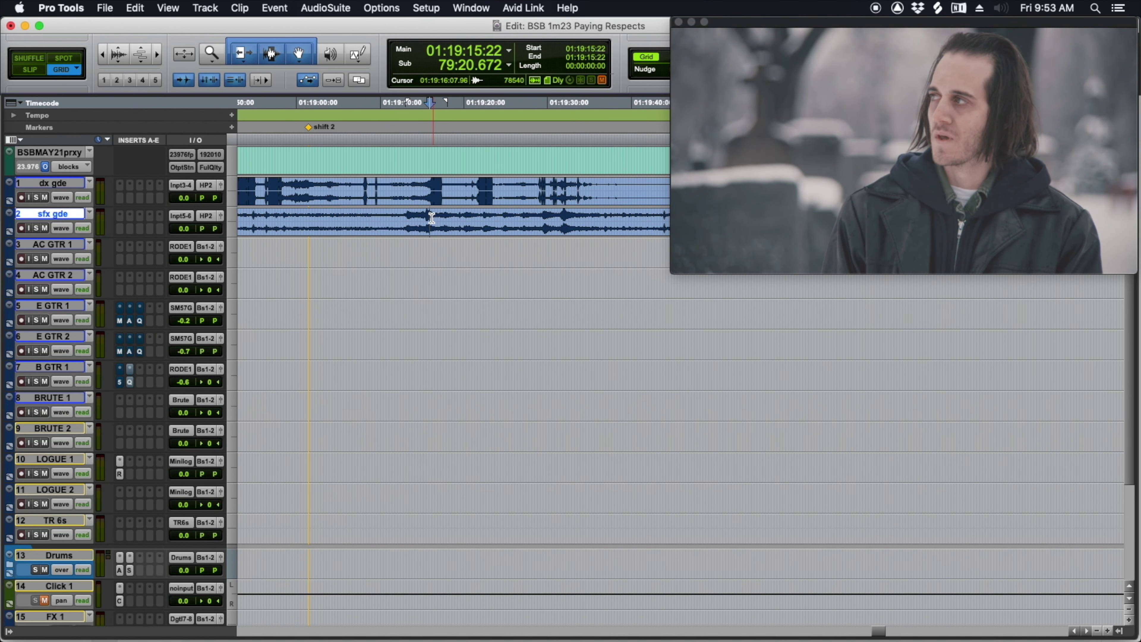
key(KP_Enter)
text(lay out)
key(Return)
Scrub the cut to the wide graveyard shot near 01:19:32:00 and play through it from 01:19:30:03.
scroll(413, 239, right, 5)
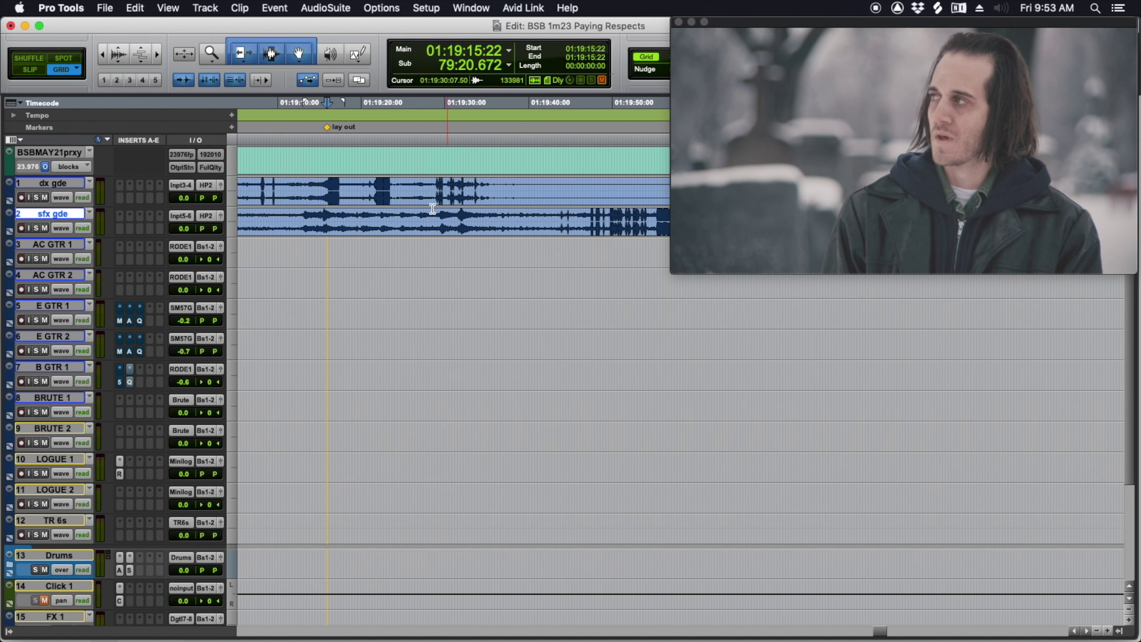
drag(421, 214, 459, 214)
click(462, 216)
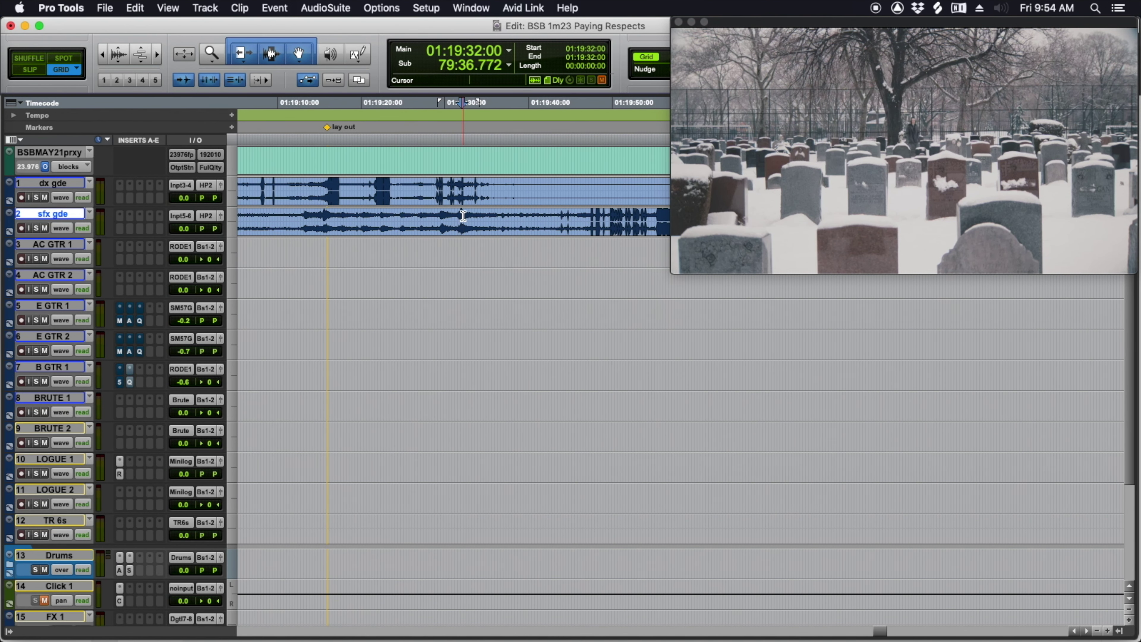
click(458, 216)
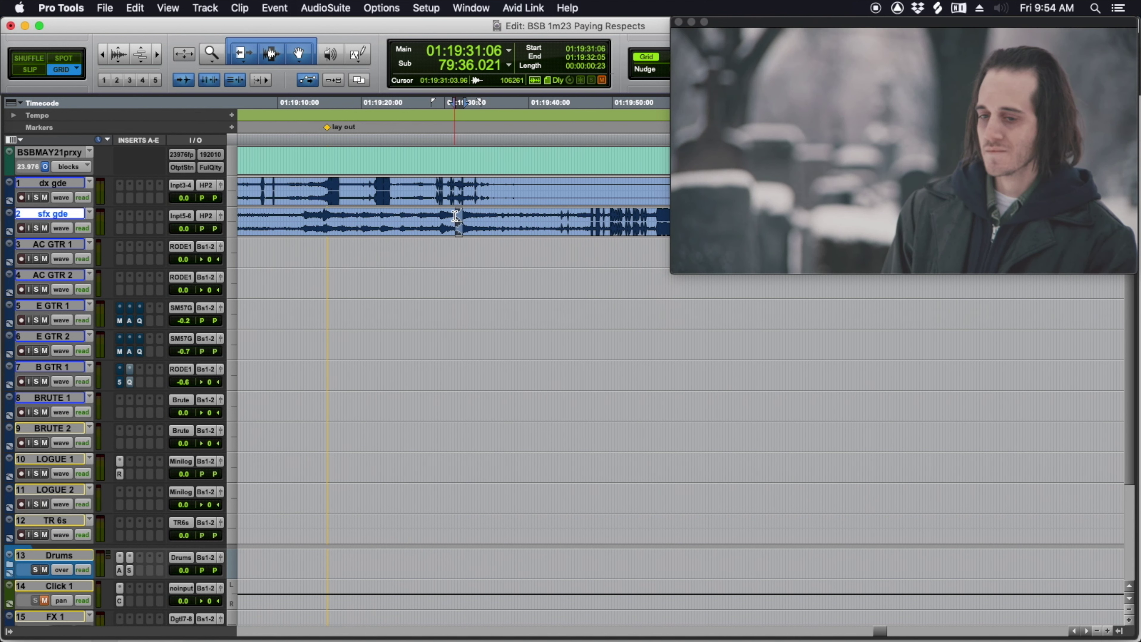
click(446, 215)
key(space)
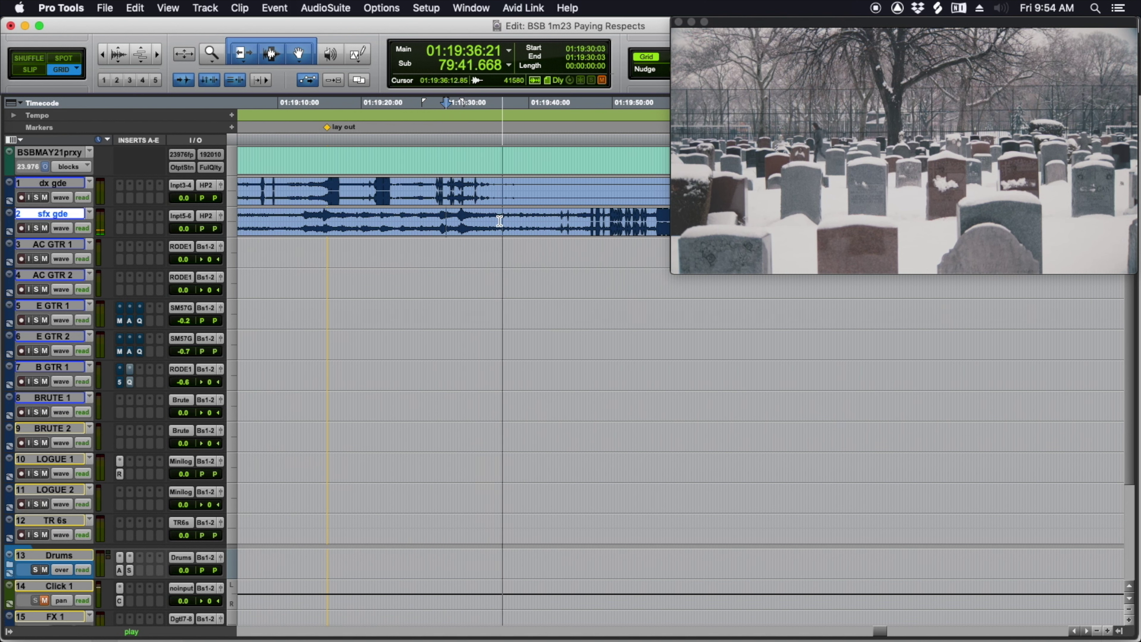
key(space)
Add a marker named "soft sync last note" at 01:19:36:09 on the wide graveyard shot.
drag(500, 219, 498, 218)
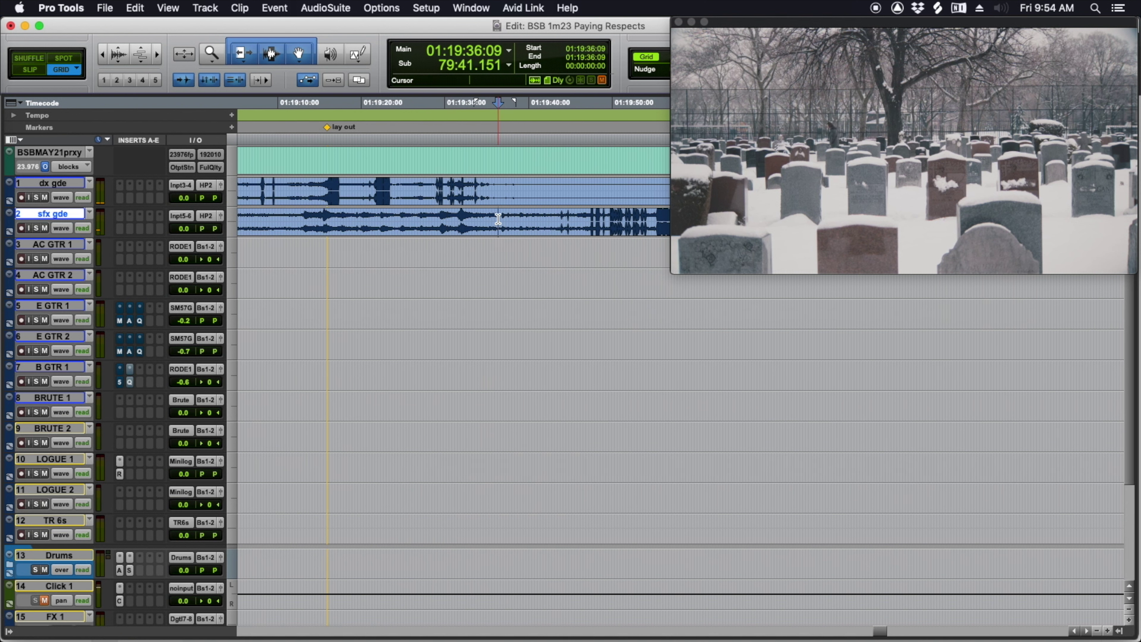
key(KP_Enter)
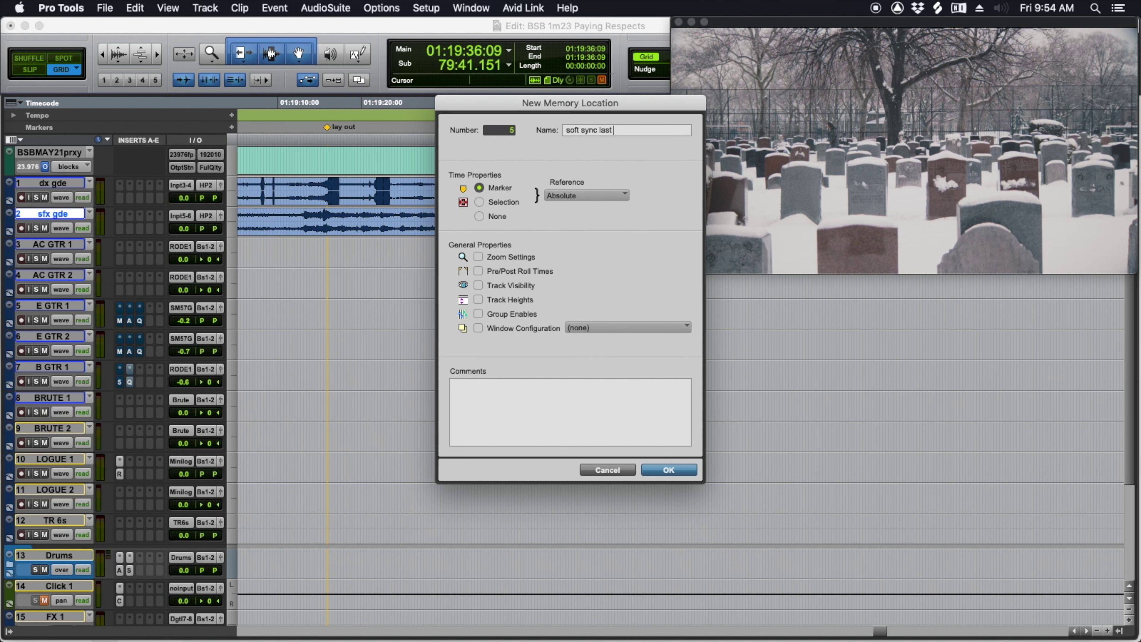
key(Return)
key(r)
key(r)
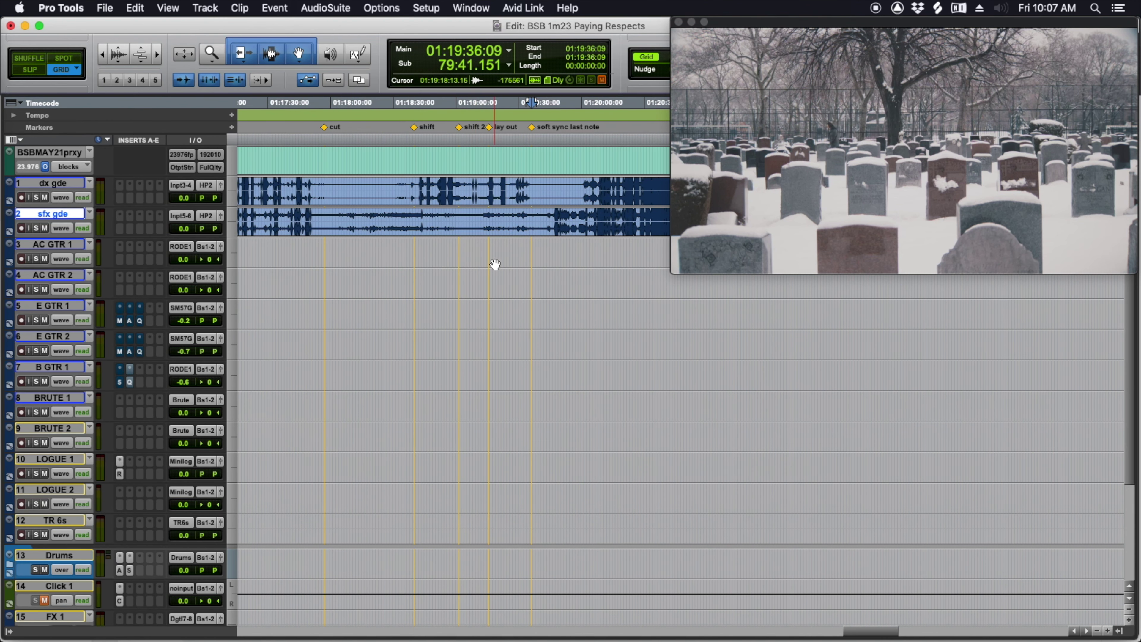
Scrub the picture frame by frame around the "shift" marker to check its sync at 01:18:40:03.
click(411, 245)
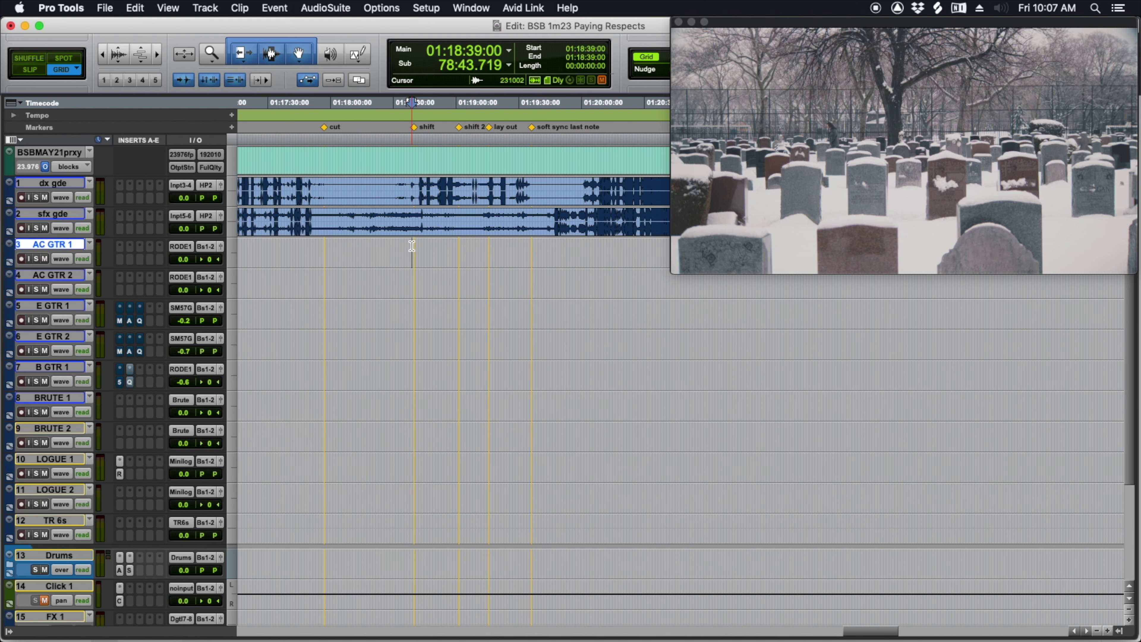
key(t)
key(t)
key(t)
drag(373, 246, 388, 247)
click(390, 248)
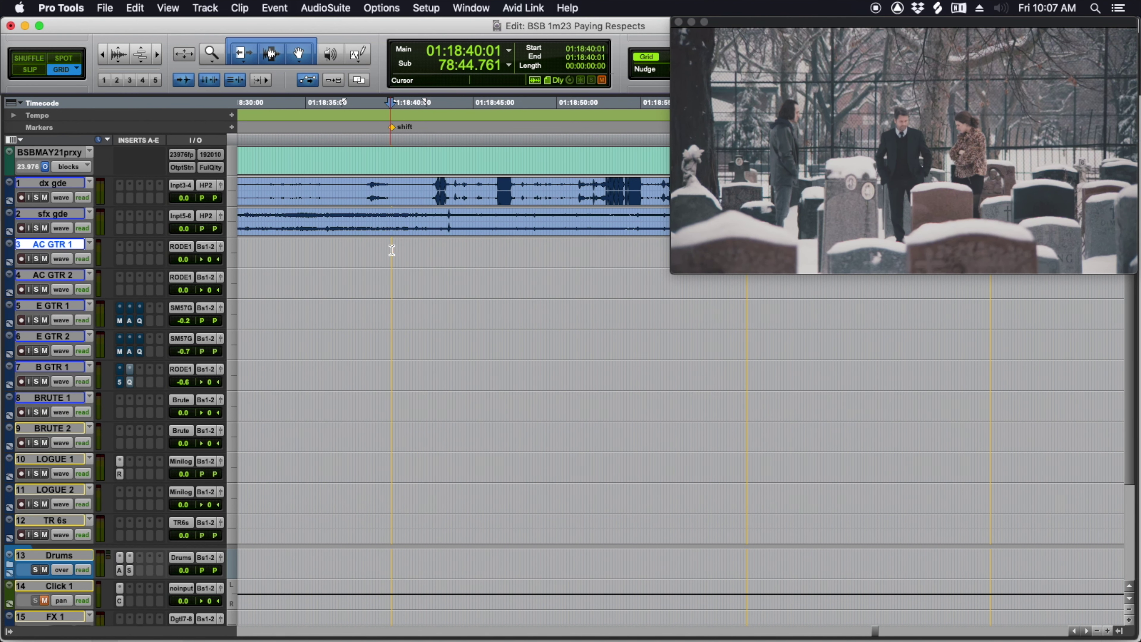
key(r)
scroll(490, 266, right, 5)
drag(386, 248, 402, 251)
scroll(404, 250, left, 4)
Rename the "shift" marker to "hard sync shift".
double_click(331, 128)
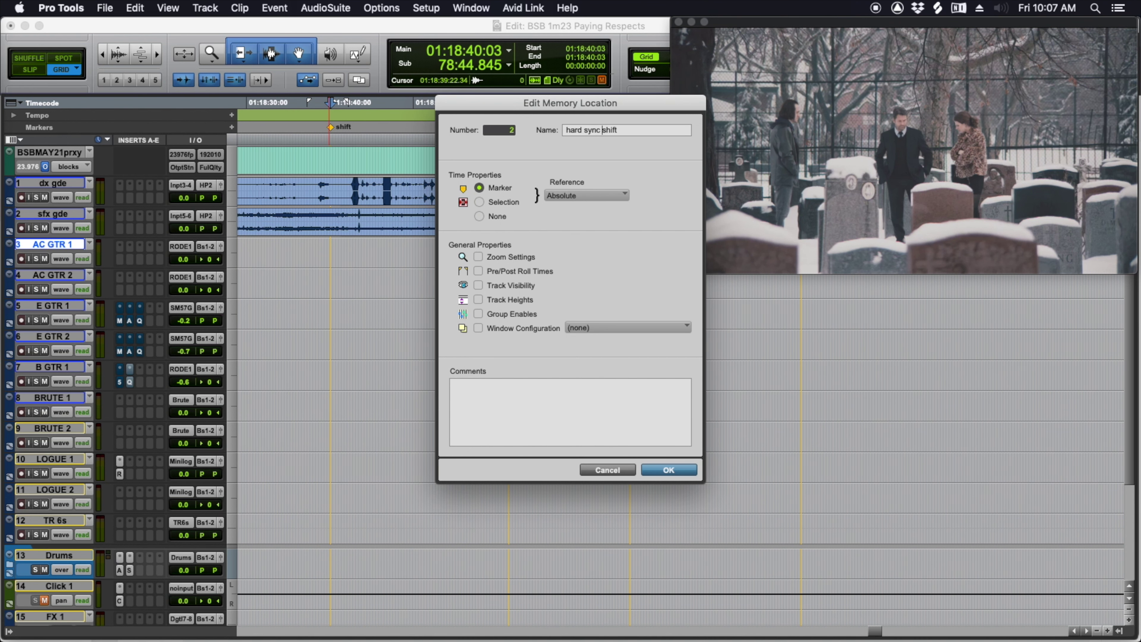
key(Return)
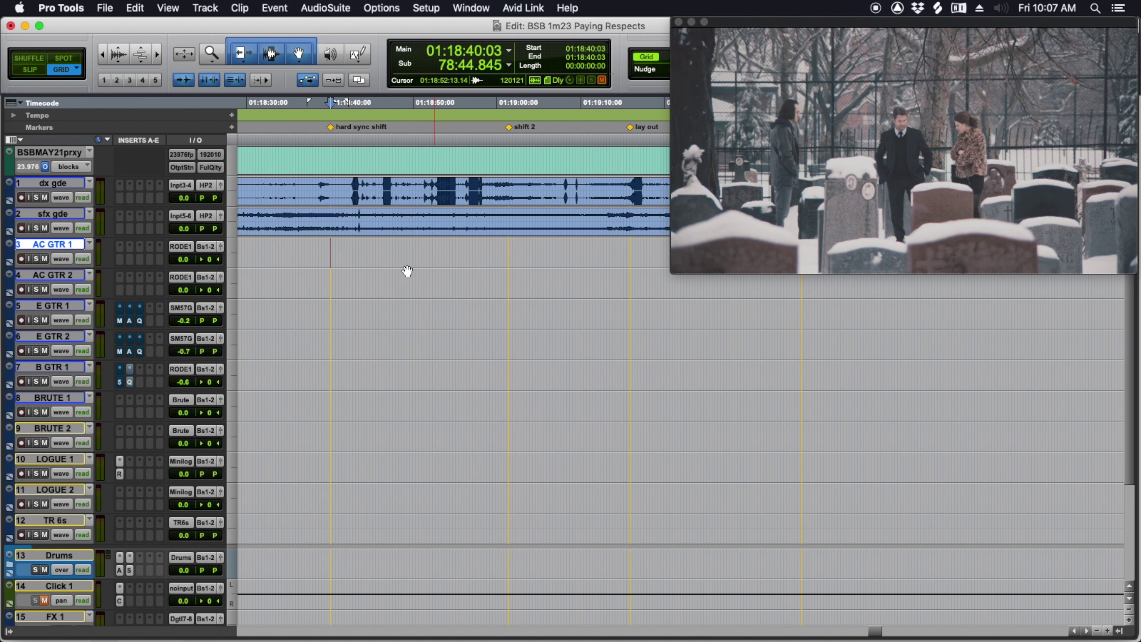
double_click(331, 128)
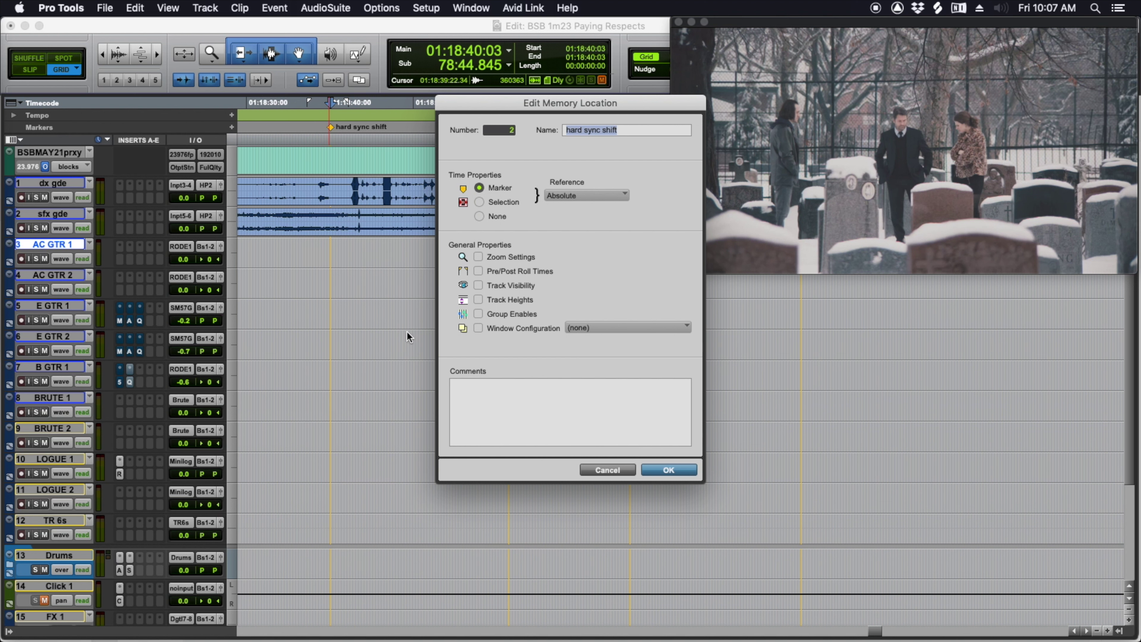
click(655, 469)
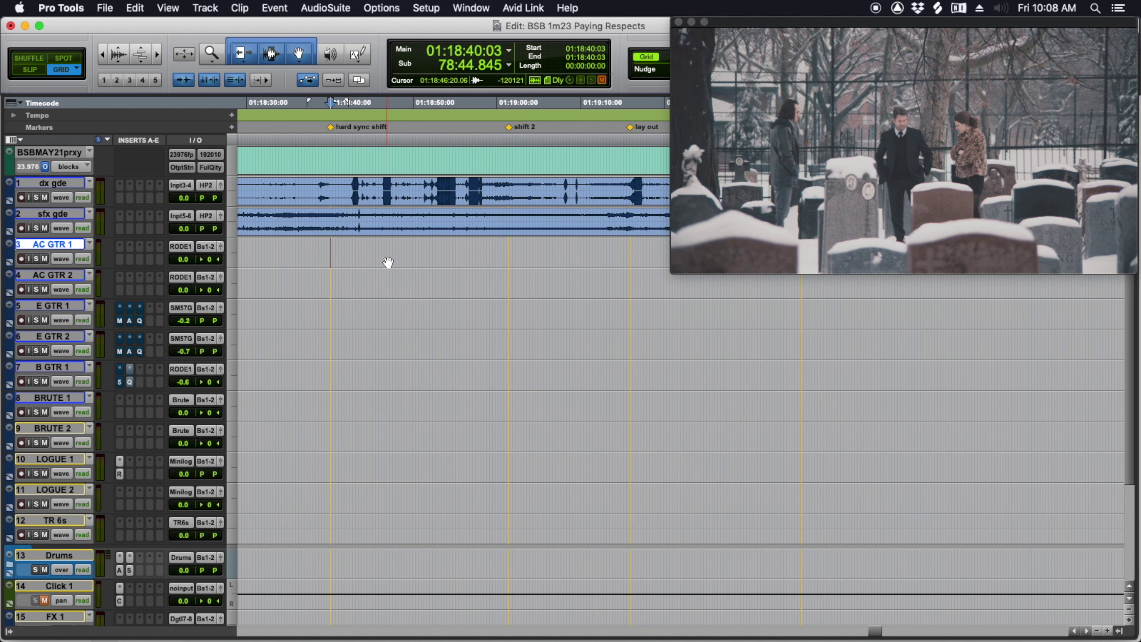
Review the timeline's markers and play the scene leading up to the "cut" marker from 01:17:49:05.
scroll(438, 248, right, 10)
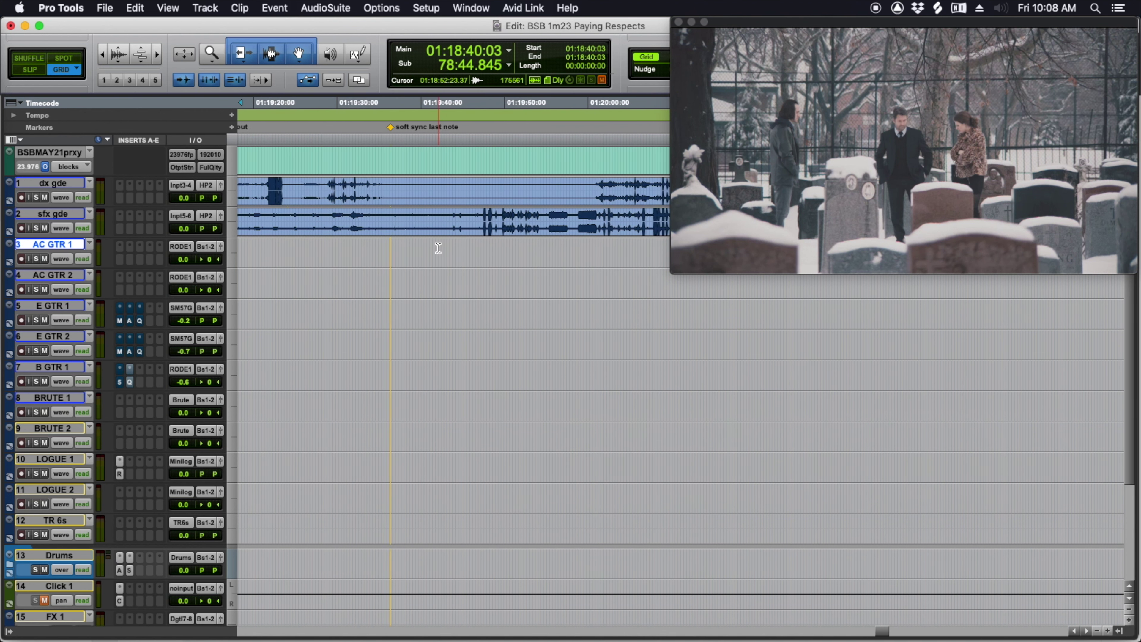
scroll(438, 248, left, 8)
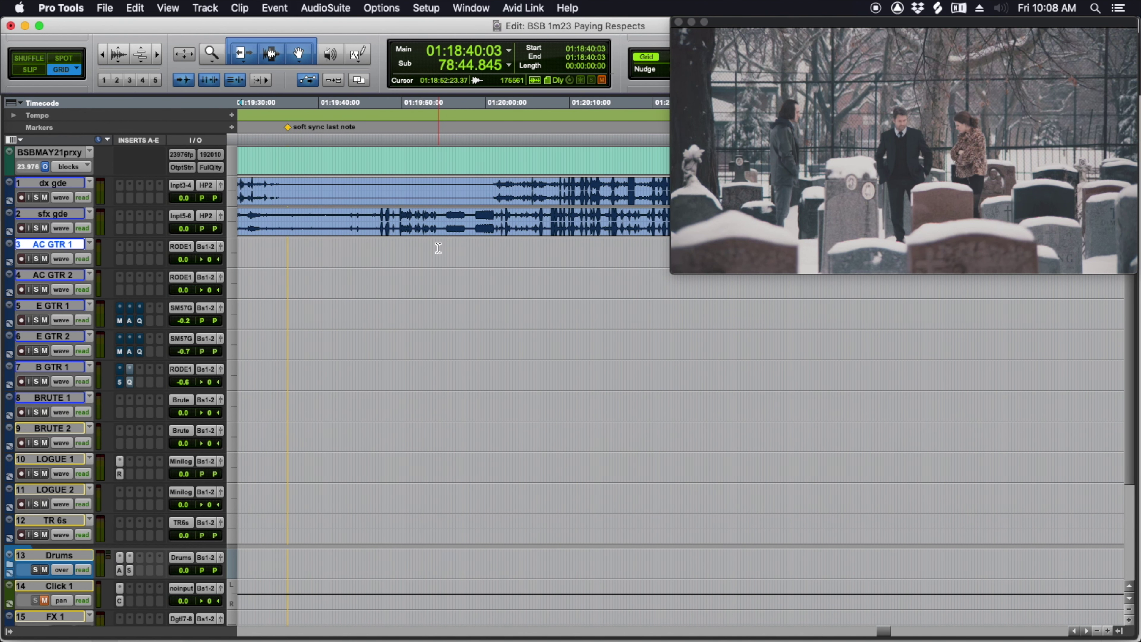
scroll(438, 248, left, 12)
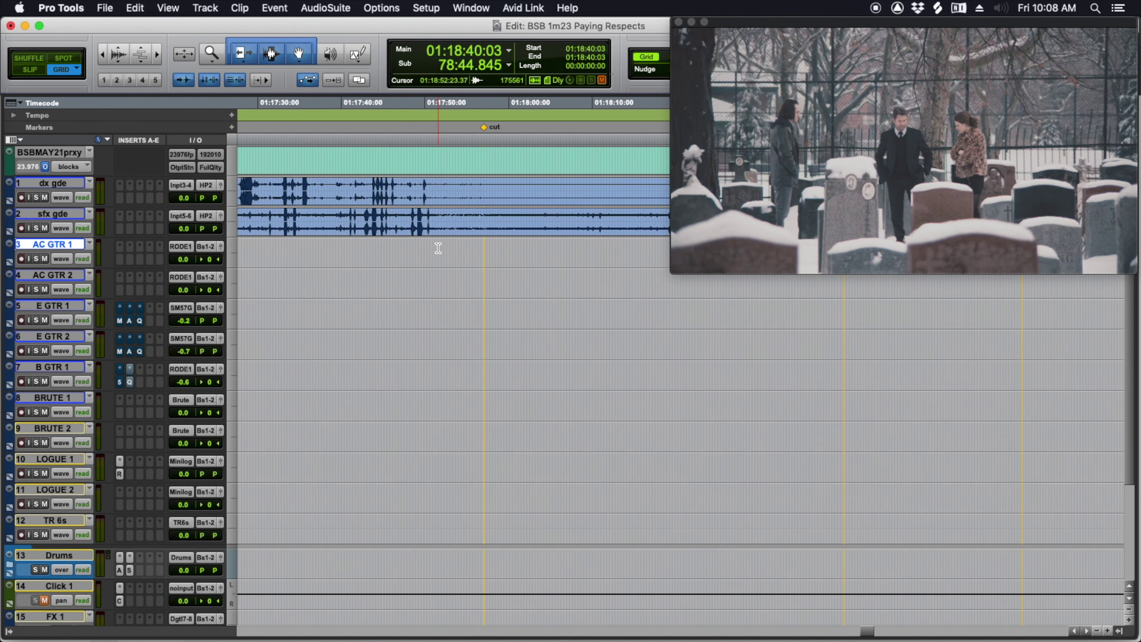
drag(489, 245, 418, 244)
click(418, 245)
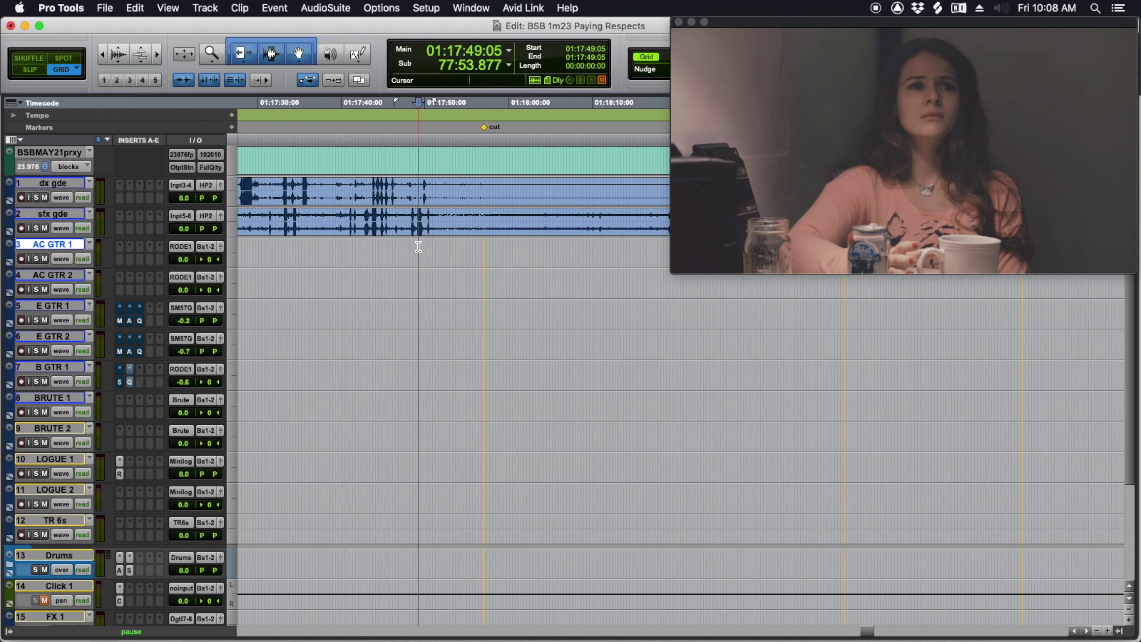
key(space)
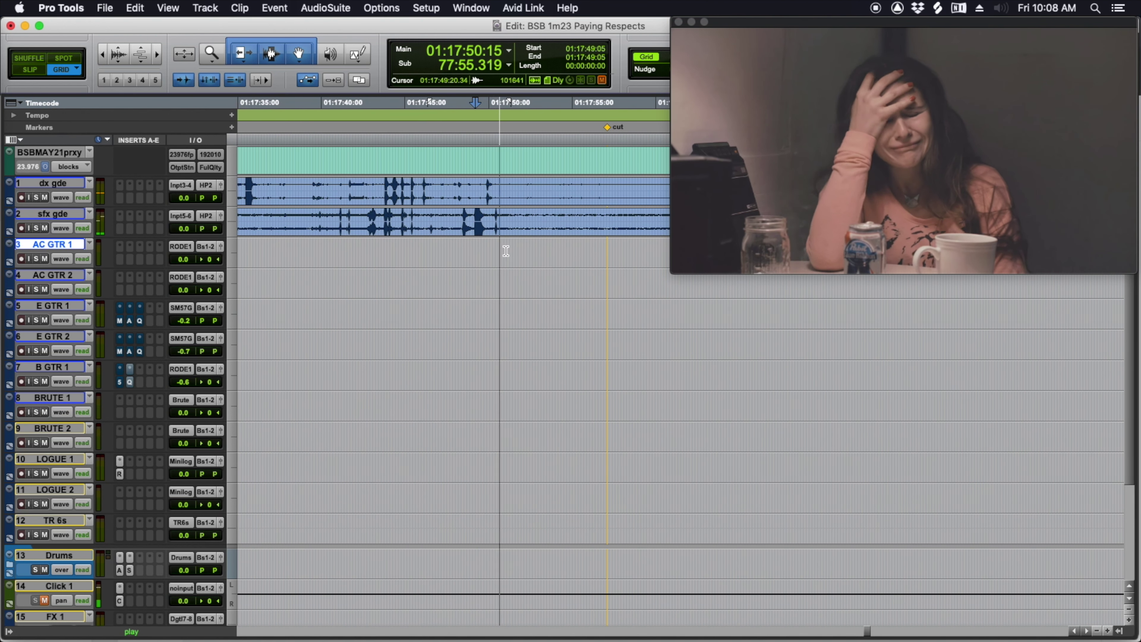
Play the scene before the "cut" marker from 01:17:46:05 to find where the cue should begin.
click(449, 247)
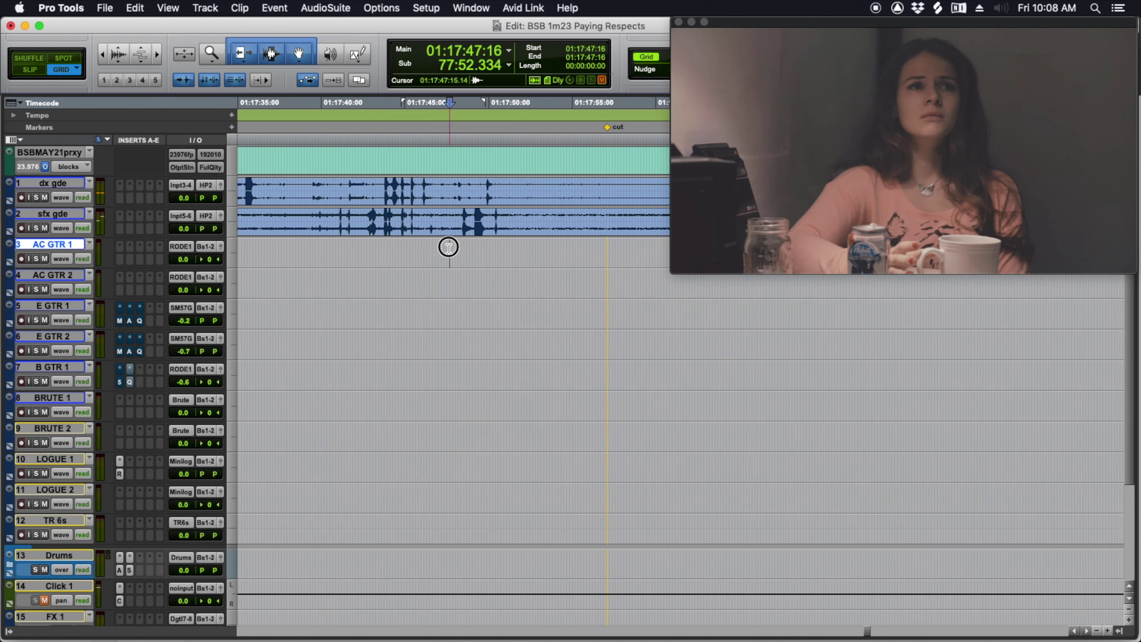
click(425, 248)
key(space)
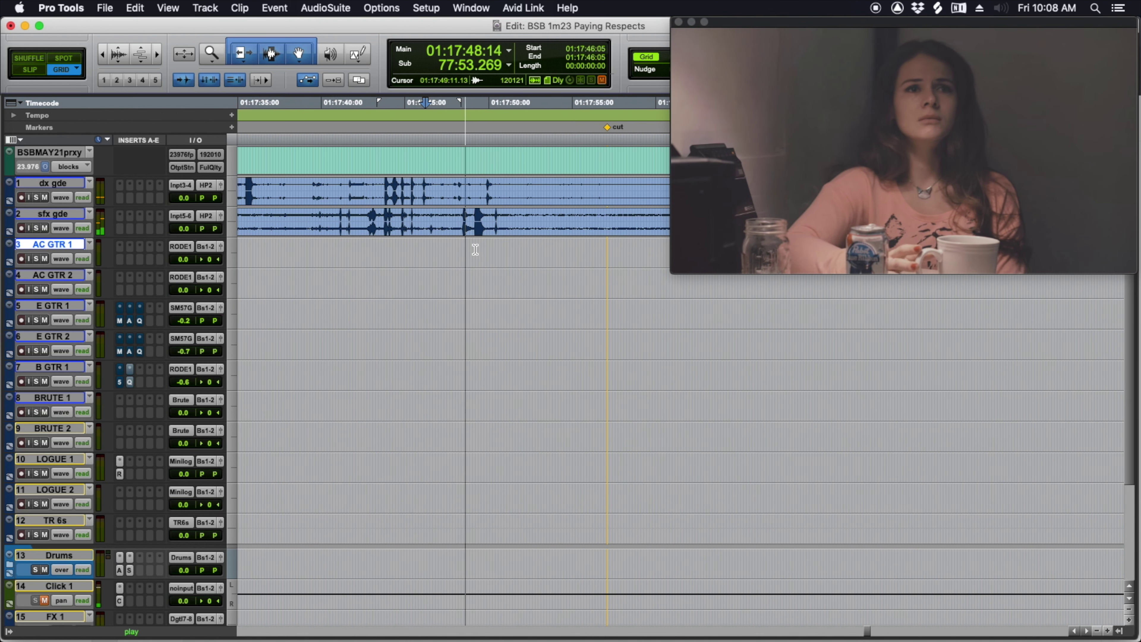
Add a marker named "cue start" at 01:17:49:05, on the onset of the loud hit in the sfx gde track.
click(471, 215)
key(space)
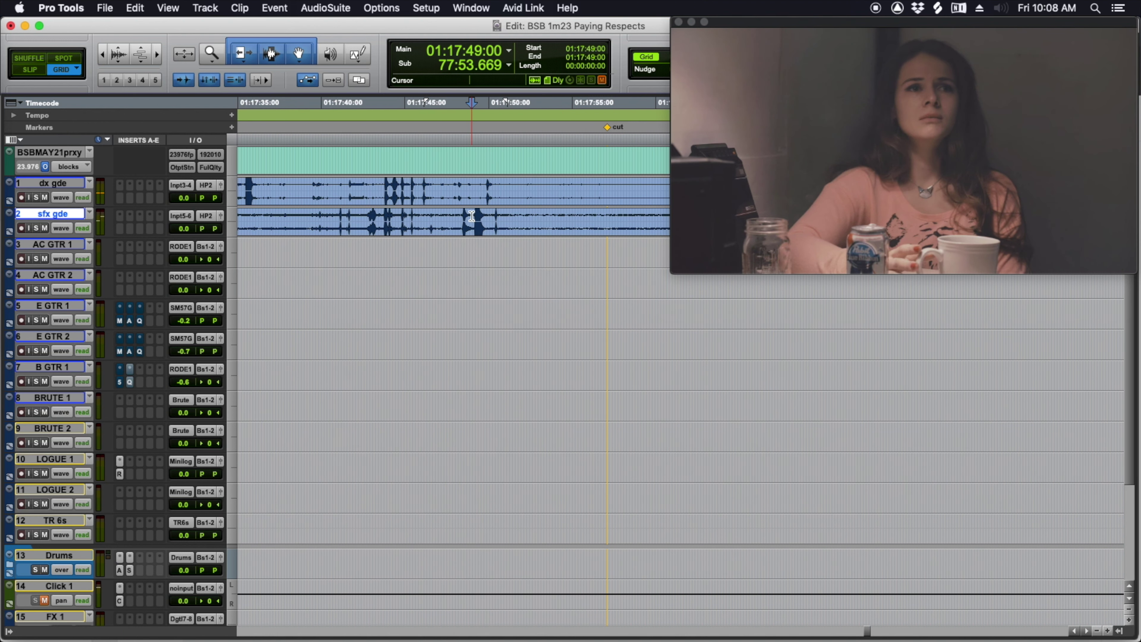
key(t)
key(t)
key(t)
scroll(468, 217, right, 5)
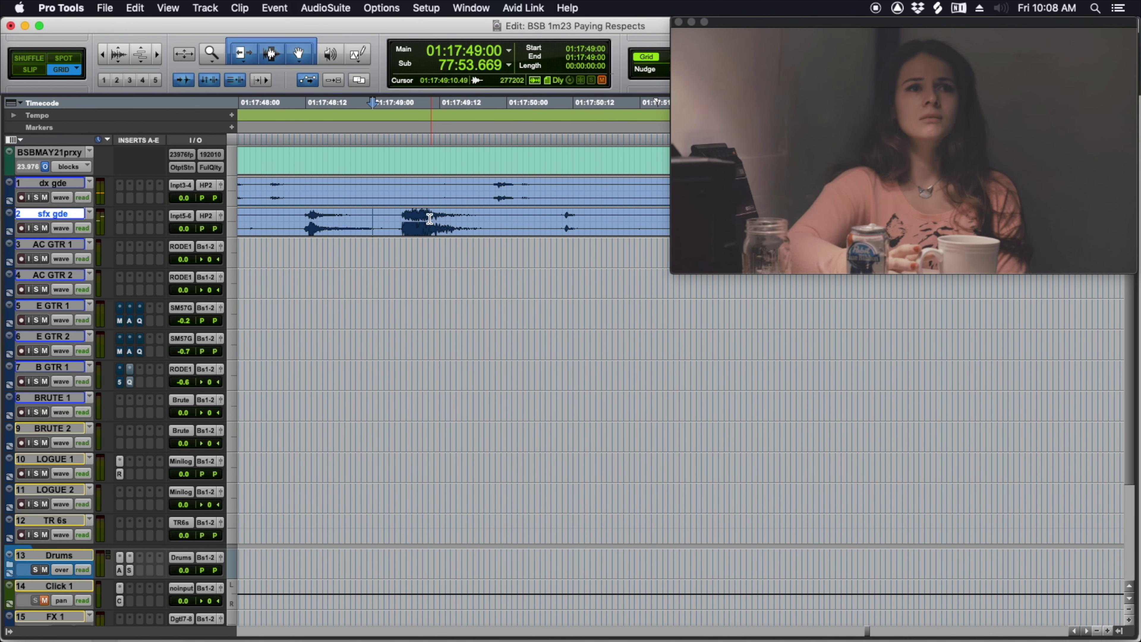
key(Tab)
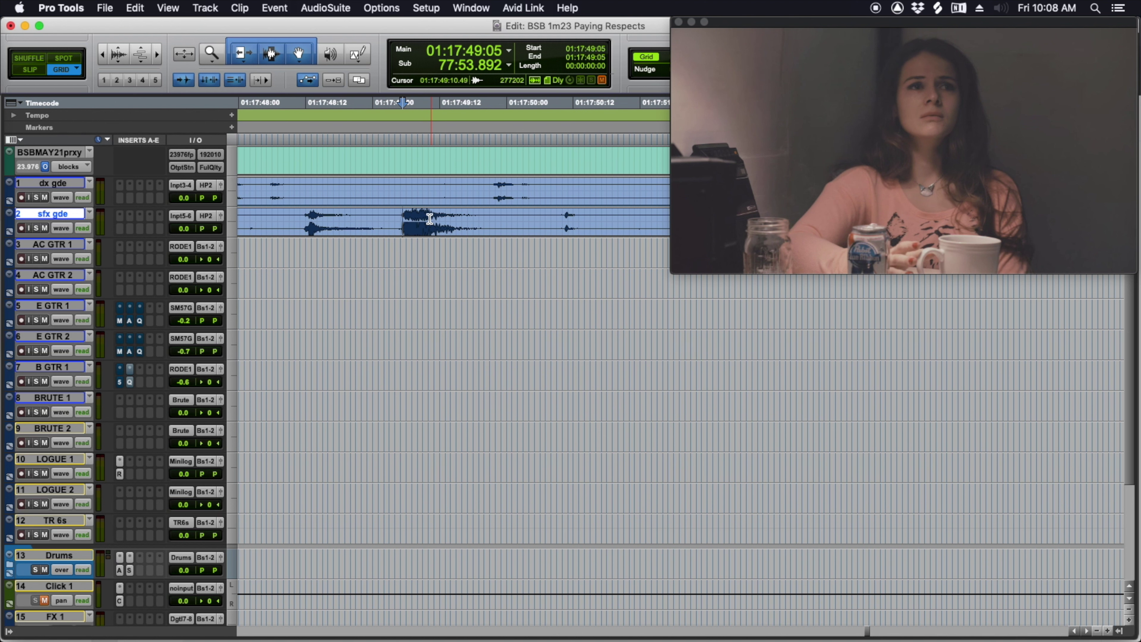
key(KP_Enter)
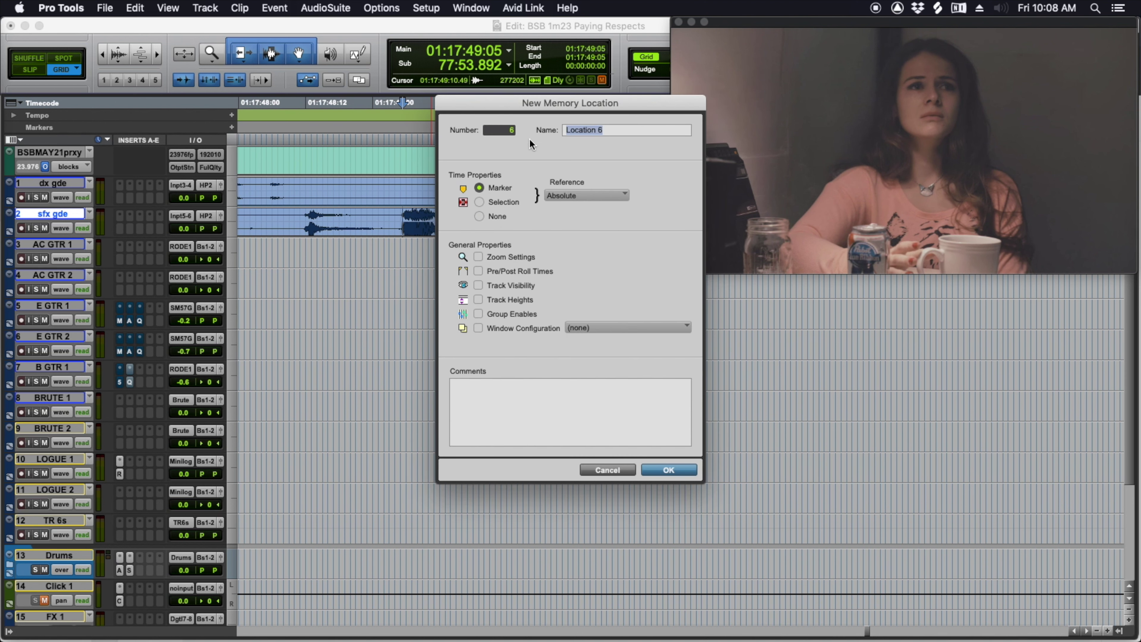
text(cue start)
key(Return)
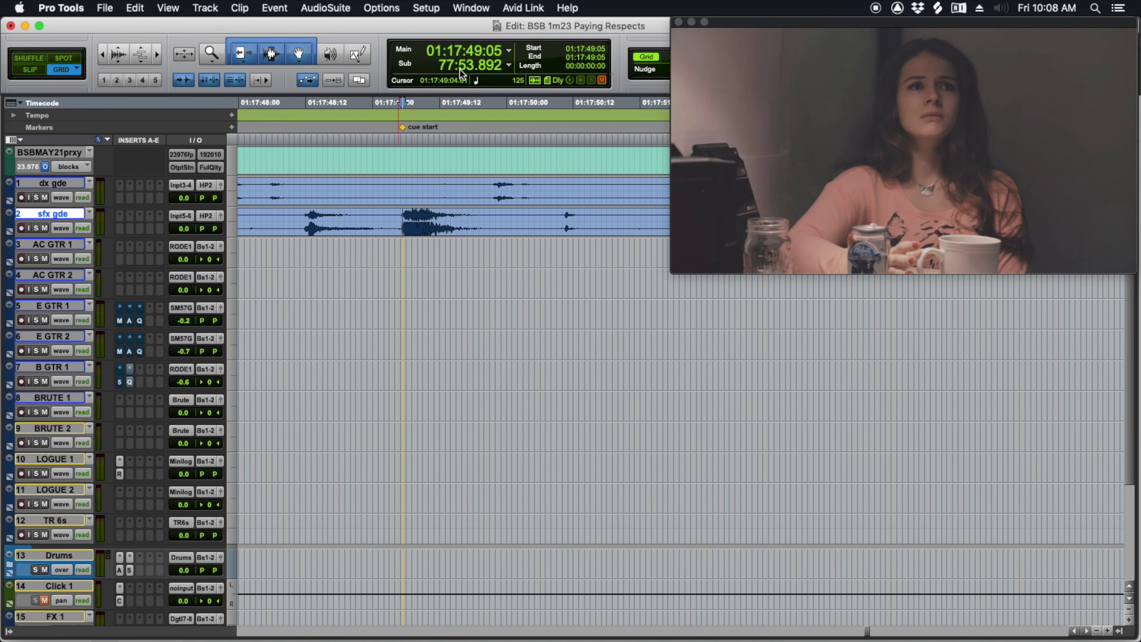
Set up a Move Song Start operation with the Timecode timebase and a start of 01:17:49:05.
click(275, 8)
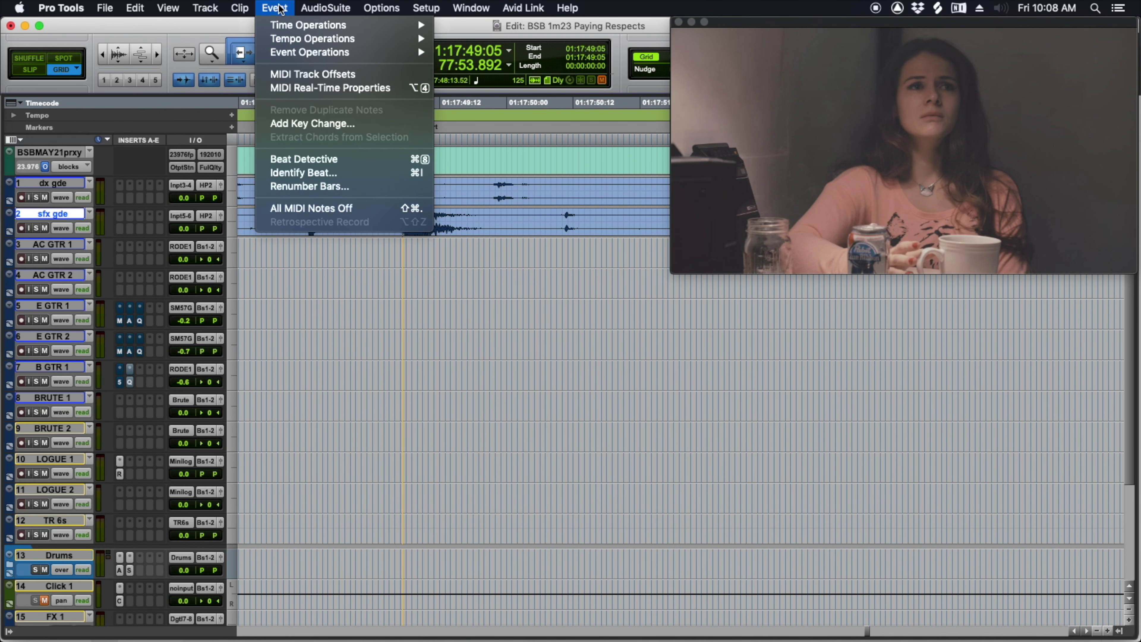
mouse_move(283, 20)
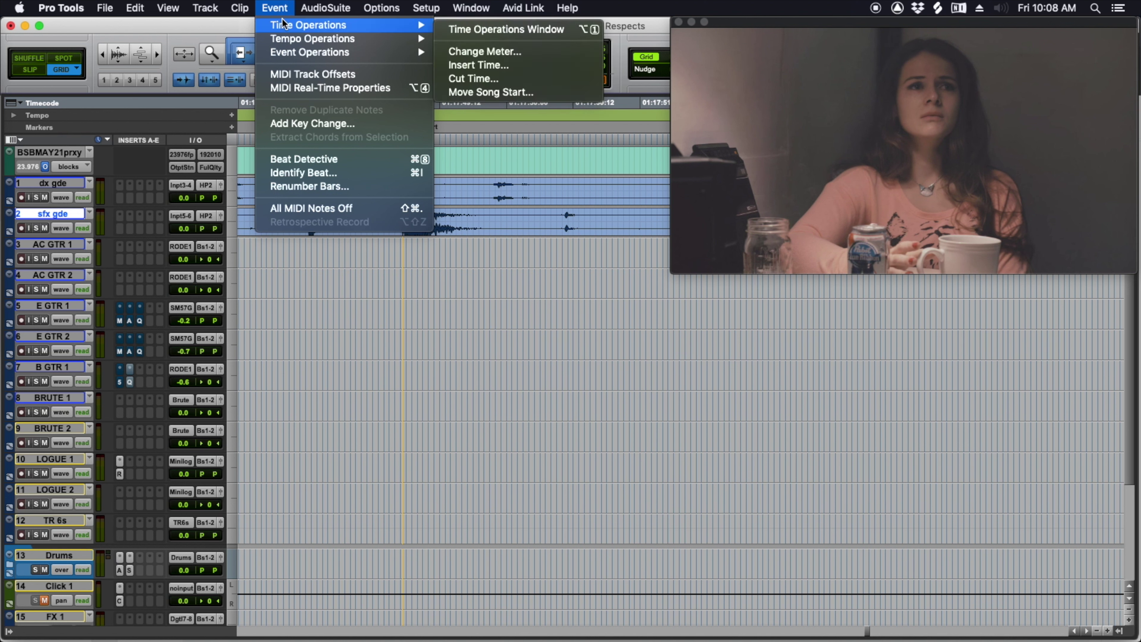
click(542, 92)
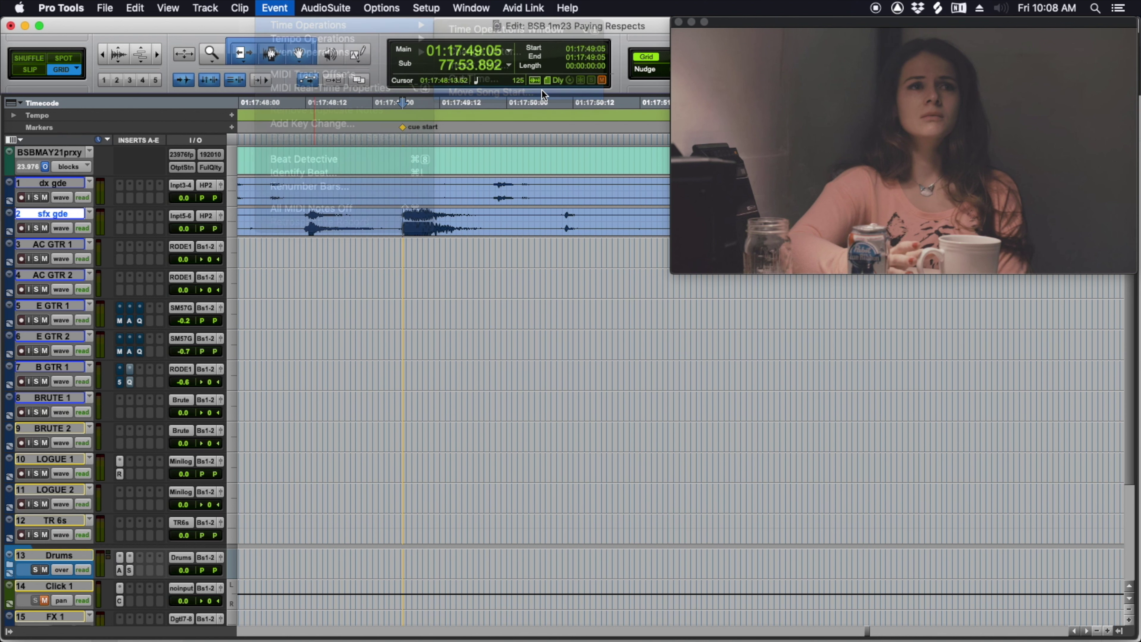
click(556, 269)
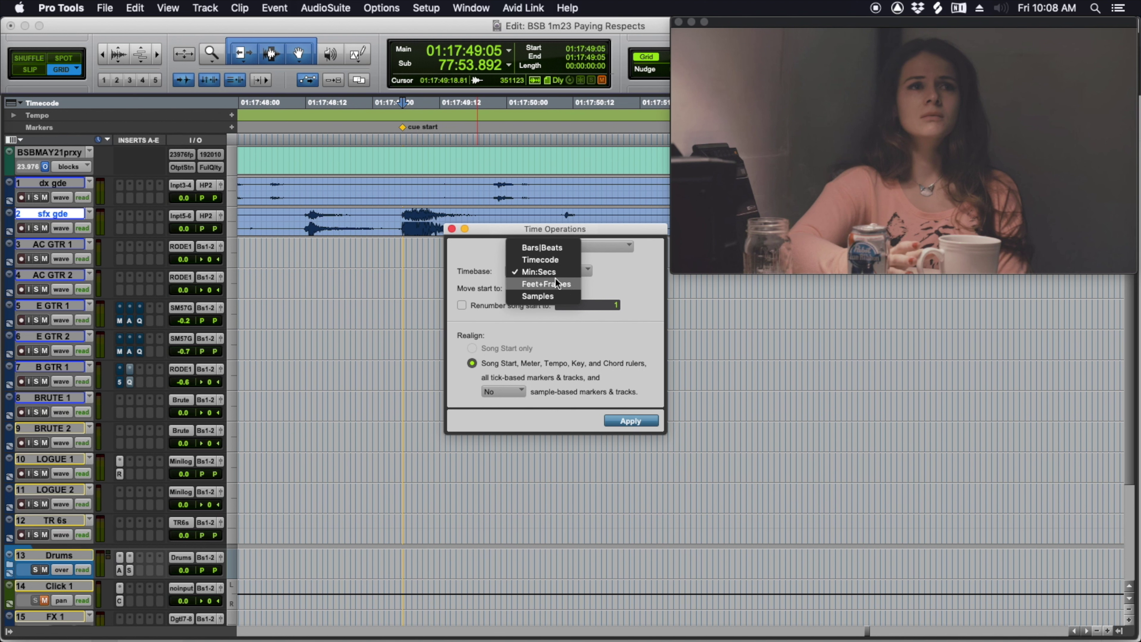
click(556, 260)
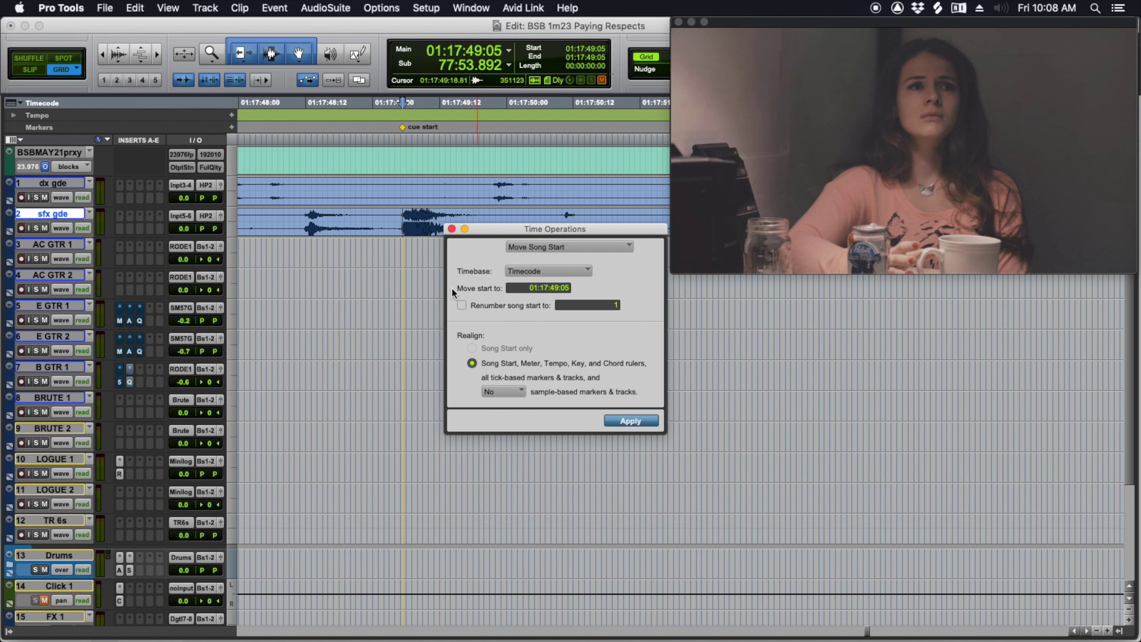
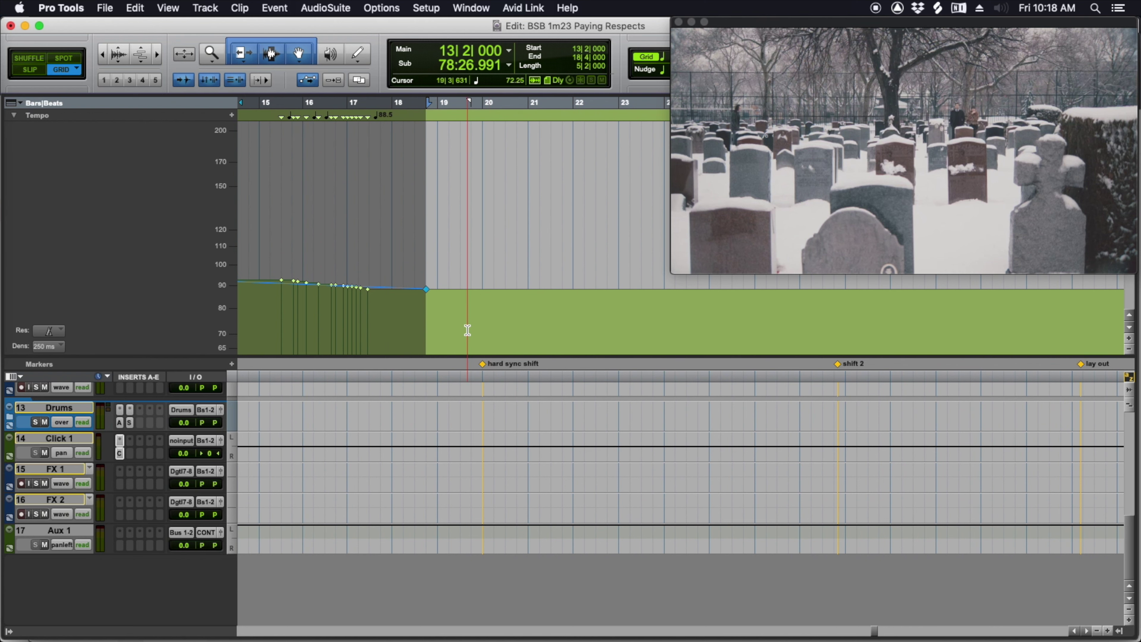
Draw a gradual tempo slowdown to 85.25 BPM from bar 38|4 to 41|3, around the "soft sync last note" marker.
scroll(522, 330, right, 5)
scroll(524, 329, right, 3)
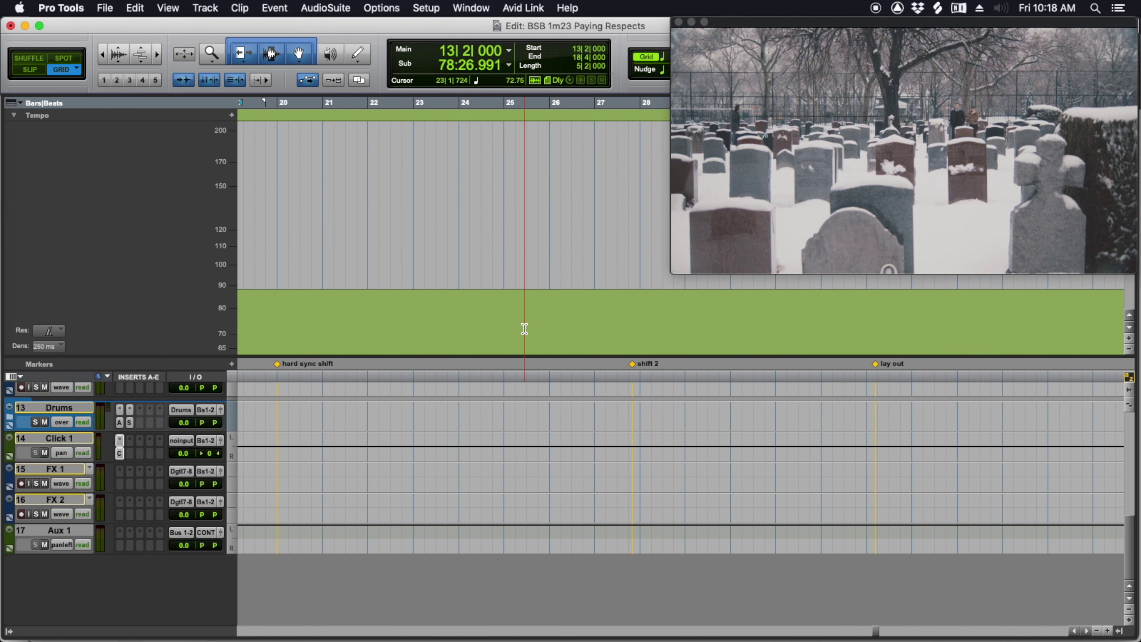
scroll(552, 328, right, 3)
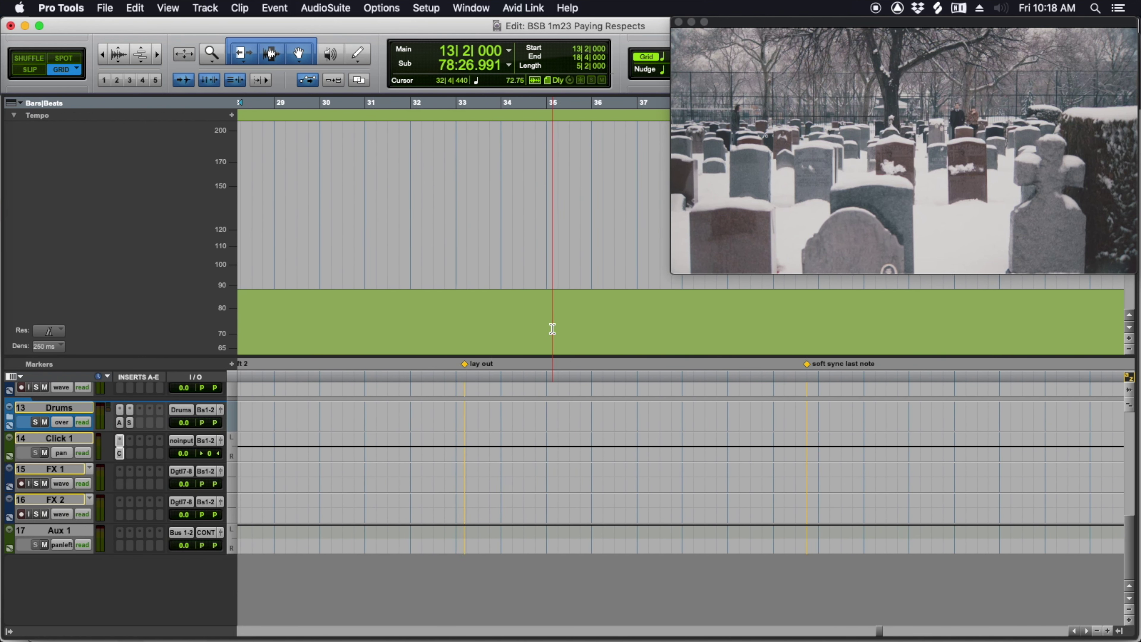
scroll(574, 328, left, 4)
scroll(575, 329, right, 6)
scroll(574, 329, left, 6)
scroll(574, 329, left, 3)
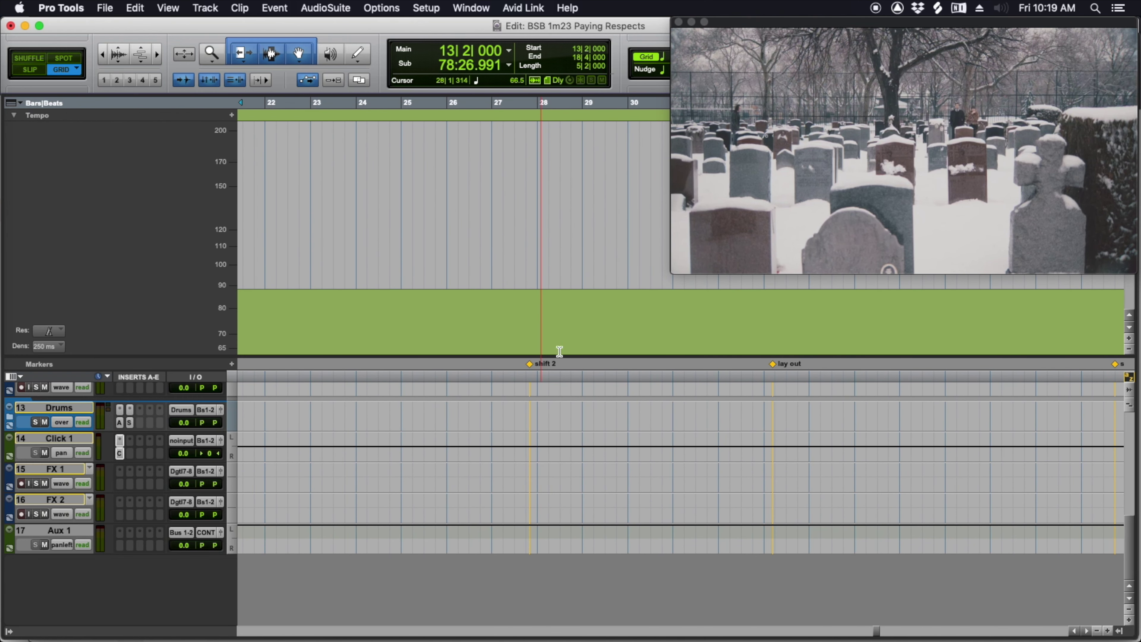
scroll(652, 351, right, 15)
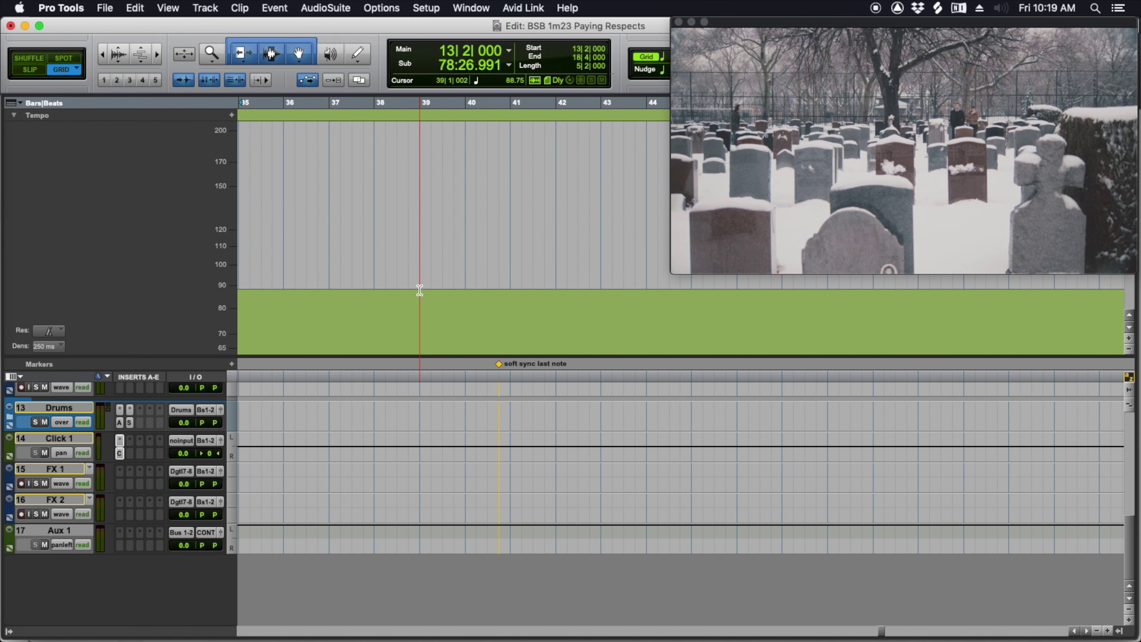
mouse_move(422, 286)
mouse_down()
mouse_move(476, 296)
mouse_move(388, 316)
mouse_up()
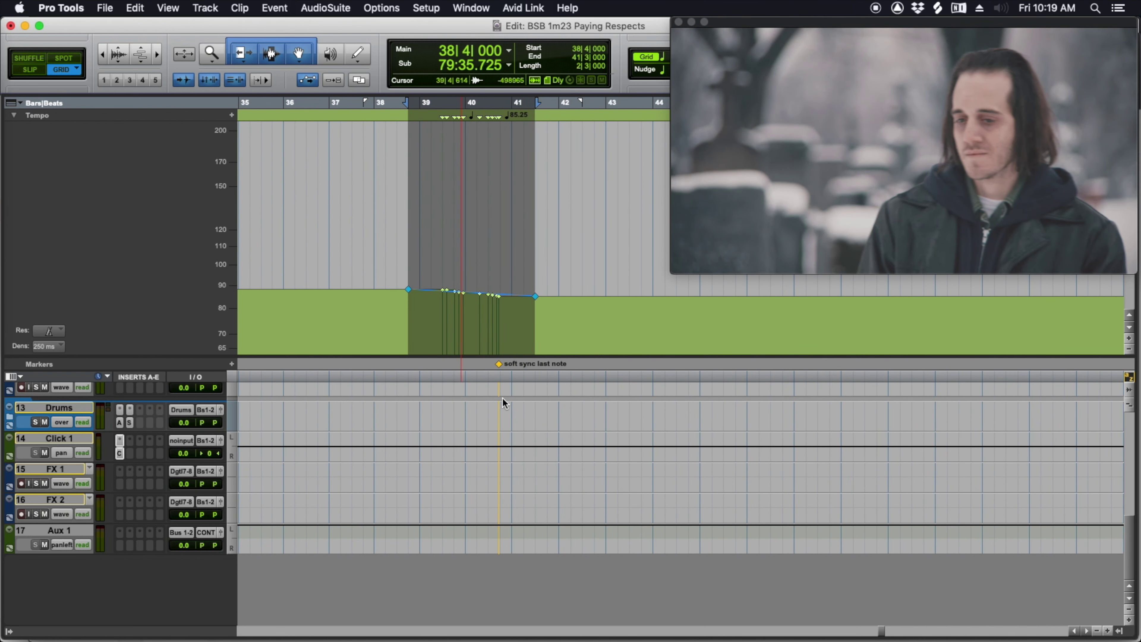
click(341, 331)
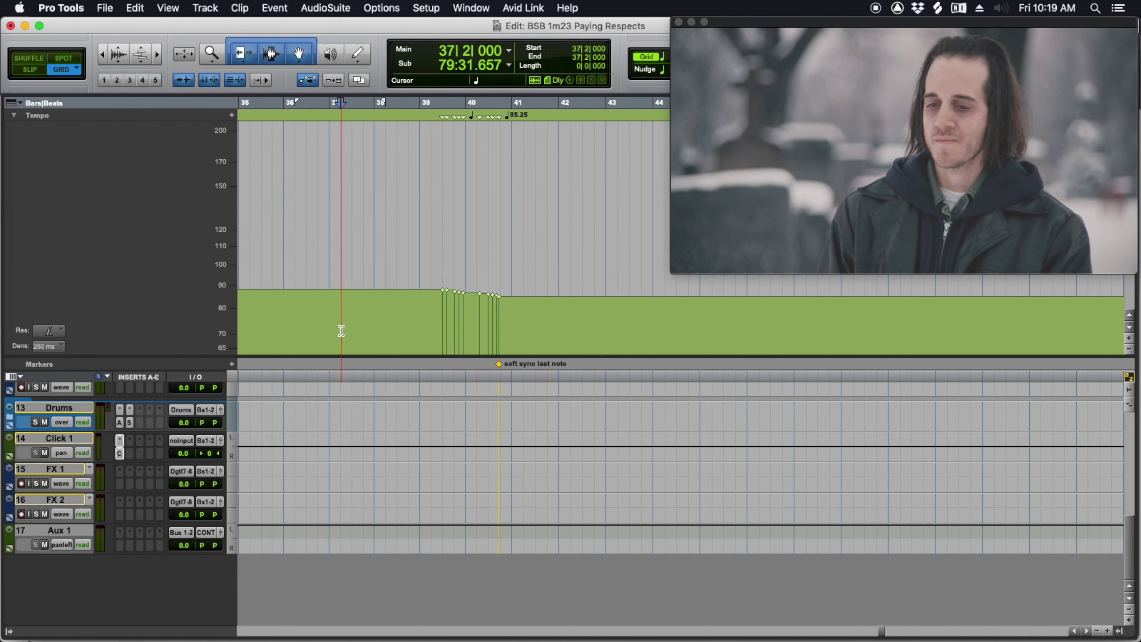
Review the tempo map and markers across the whole cue, from "cue start" to "soft sync last note".
key(super+bracketleft)
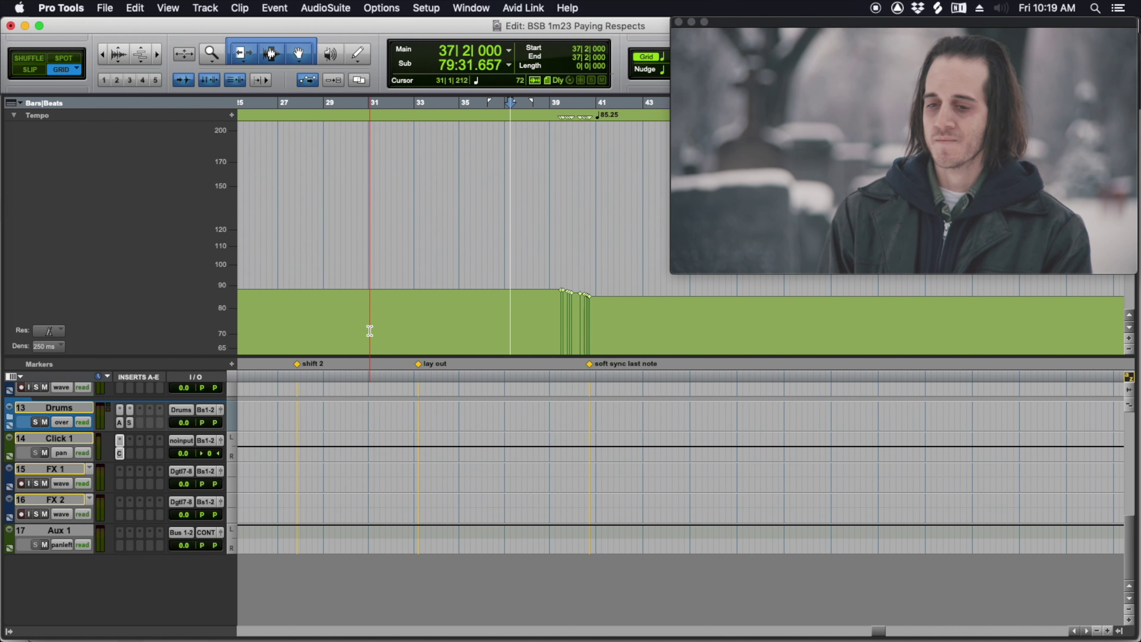
scroll(421, 324, left, 15)
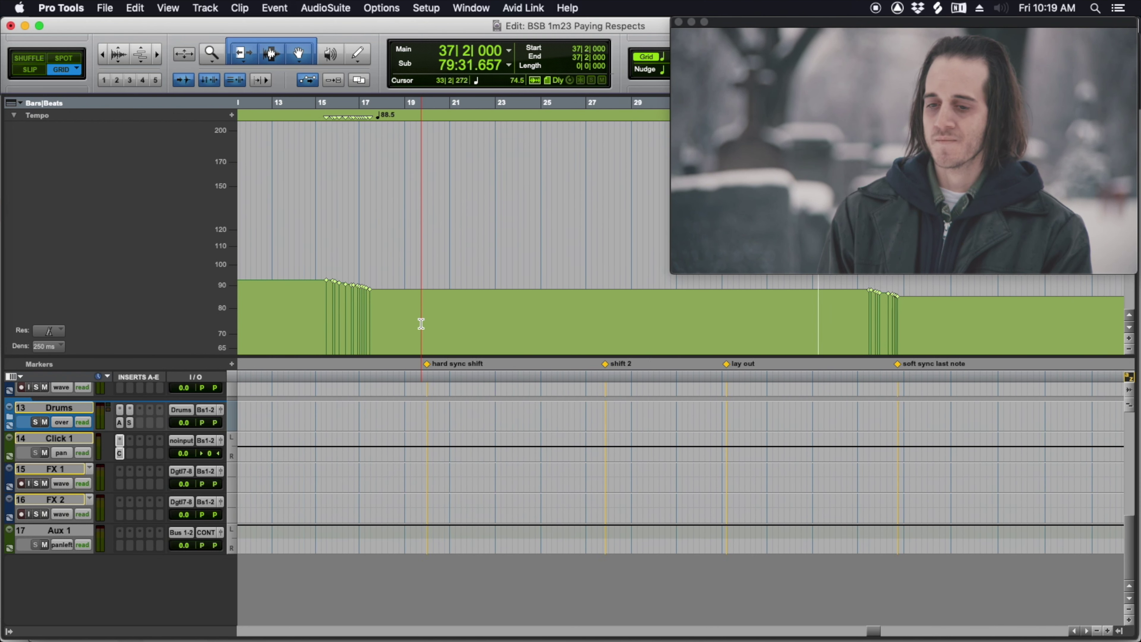
scroll(421, 323, left, 7)
scroll(421, 324, right, 2)
click(604, 309)
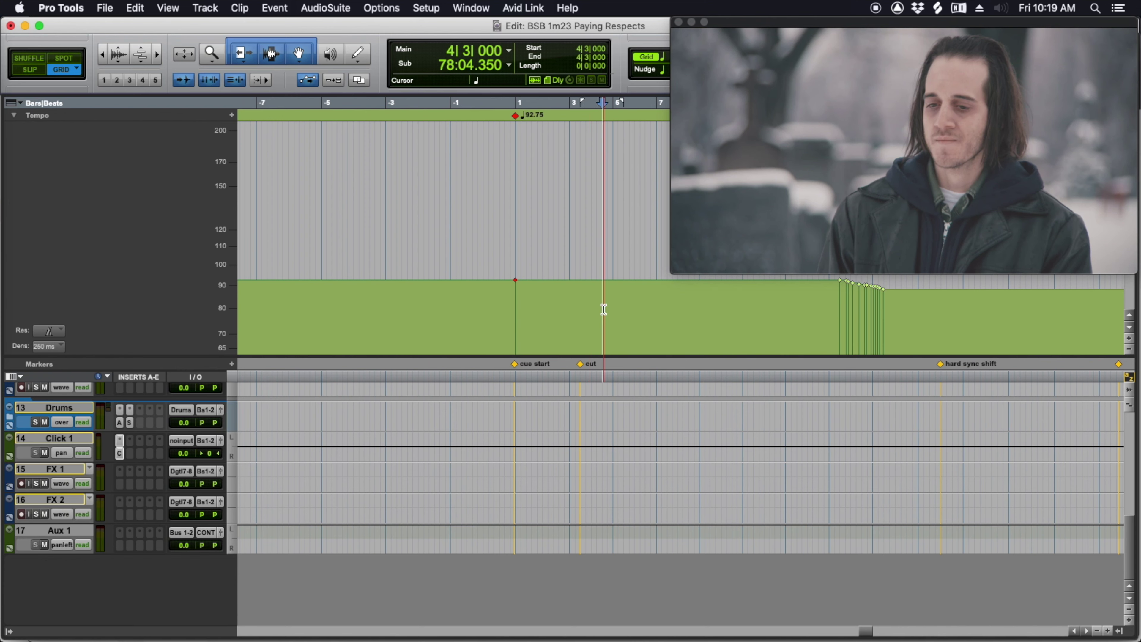
scroll(604, 310, left, 5)
scroll(604, 309, left, 5)
key(r)
scroll(667, 318, right, 5)
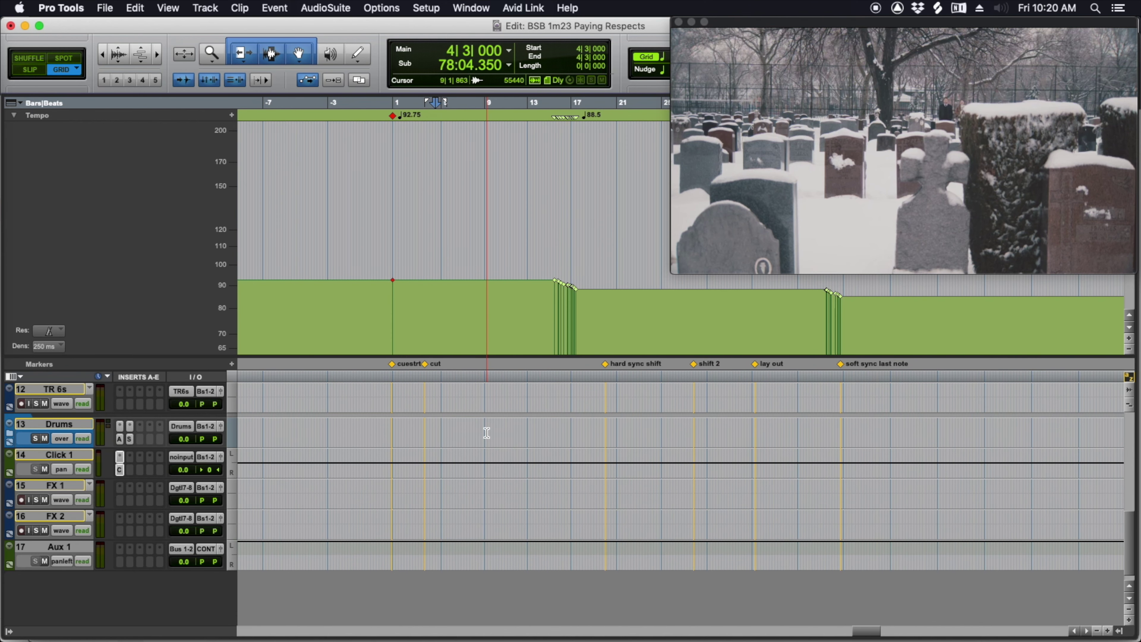
Shrink the tempo ruler's height and bring the dialogue, effects and guitar tracks into view.
scroll(759, 407, up, 1)
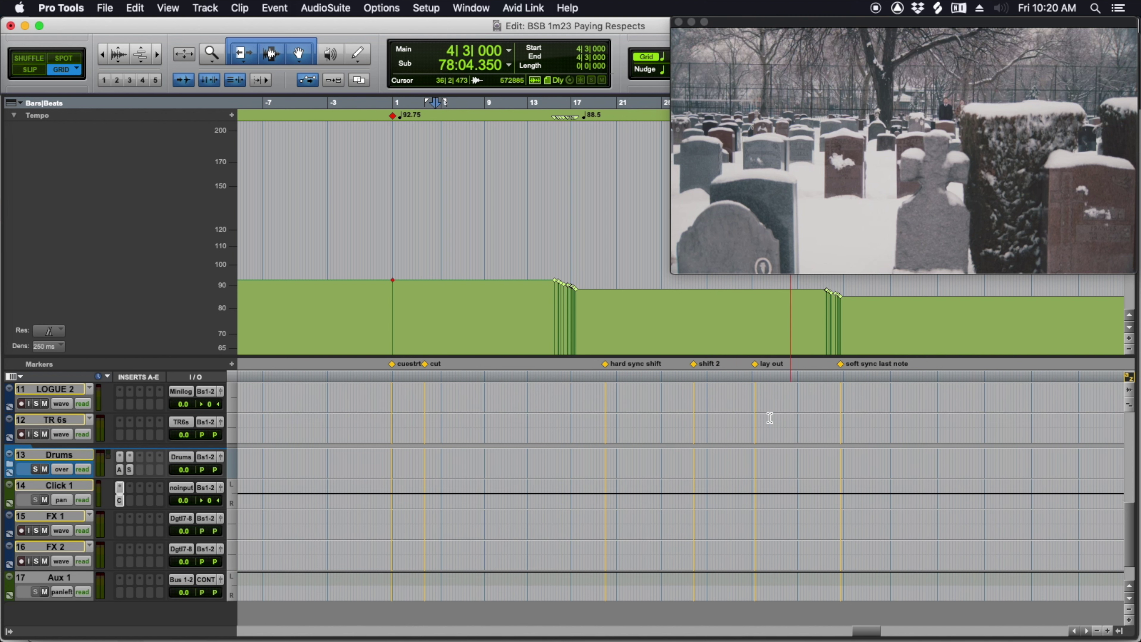
drag(199, 356, 205, 184)
scroll(338, 173, up, 2)
scroll(338, 173, down, 1)
scroll(490, 171, right, 5)
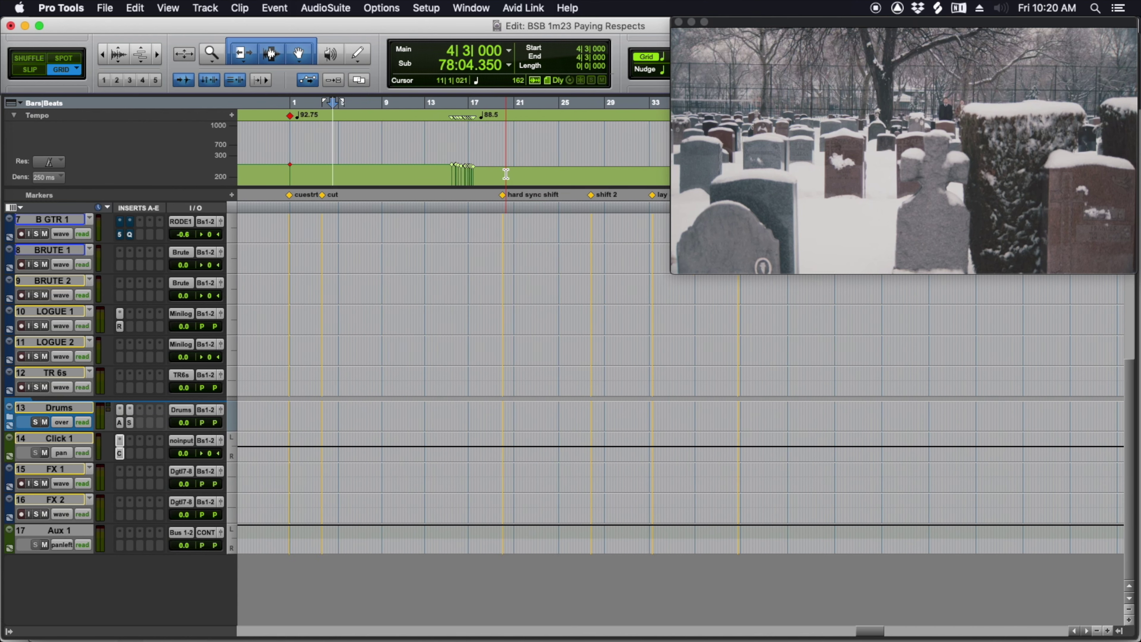
scroll(497, 260, up, 10)
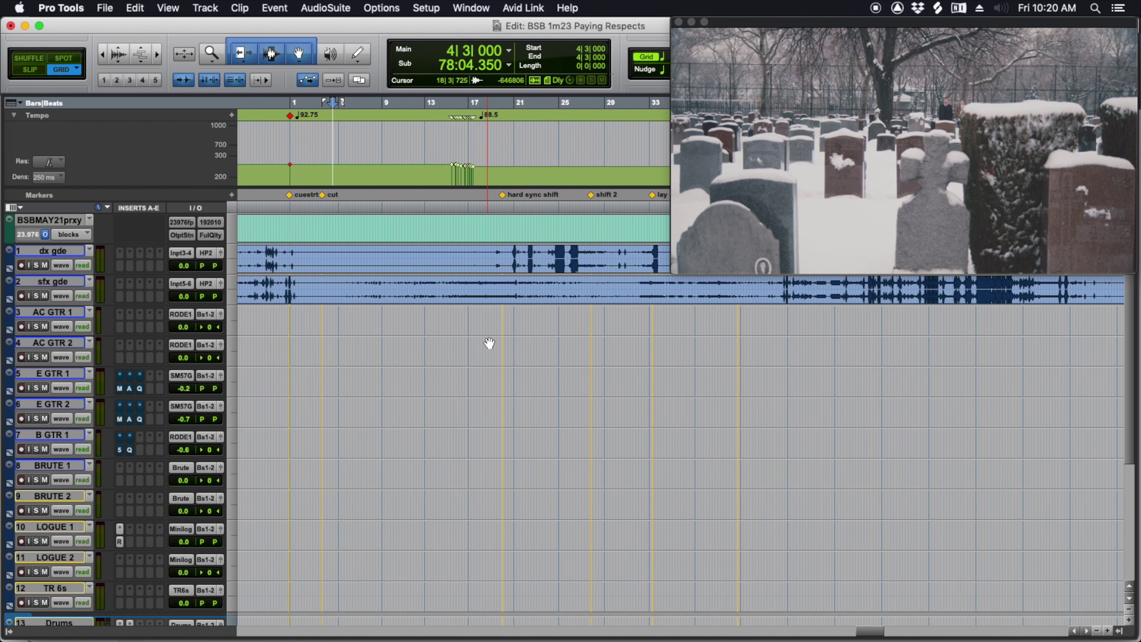
Highlight the cue's sections between successive markers on the AC GTR 1 track, ending at "soft sync last note".
drag(282, 315, 321, 316)
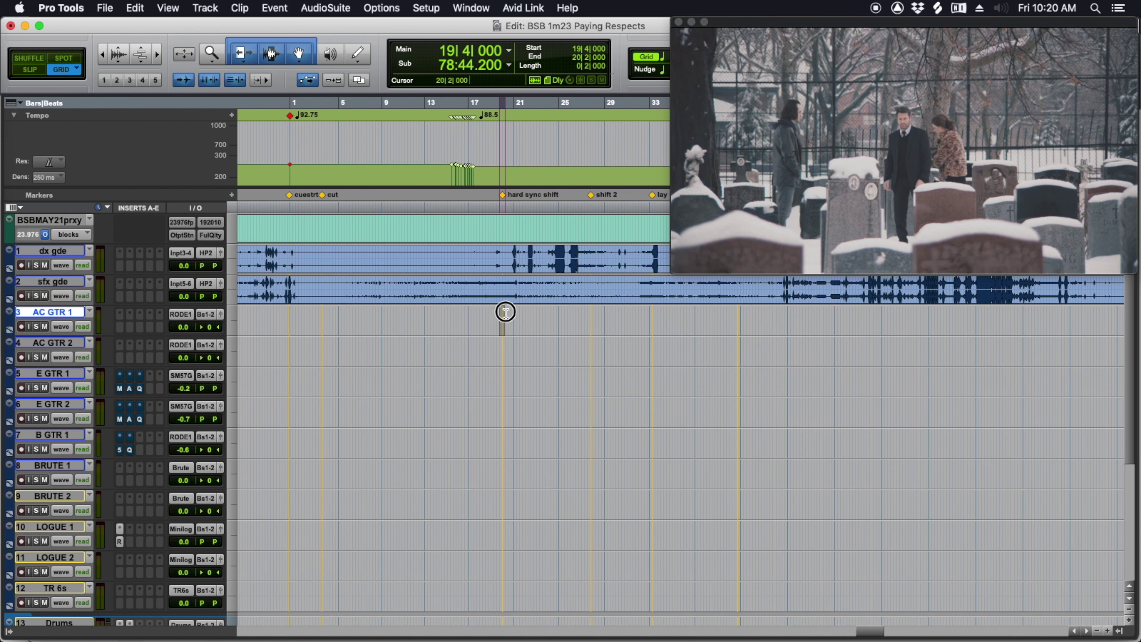
drag(506, 312, 528, 319)
scroll(555, 319, right, 5)
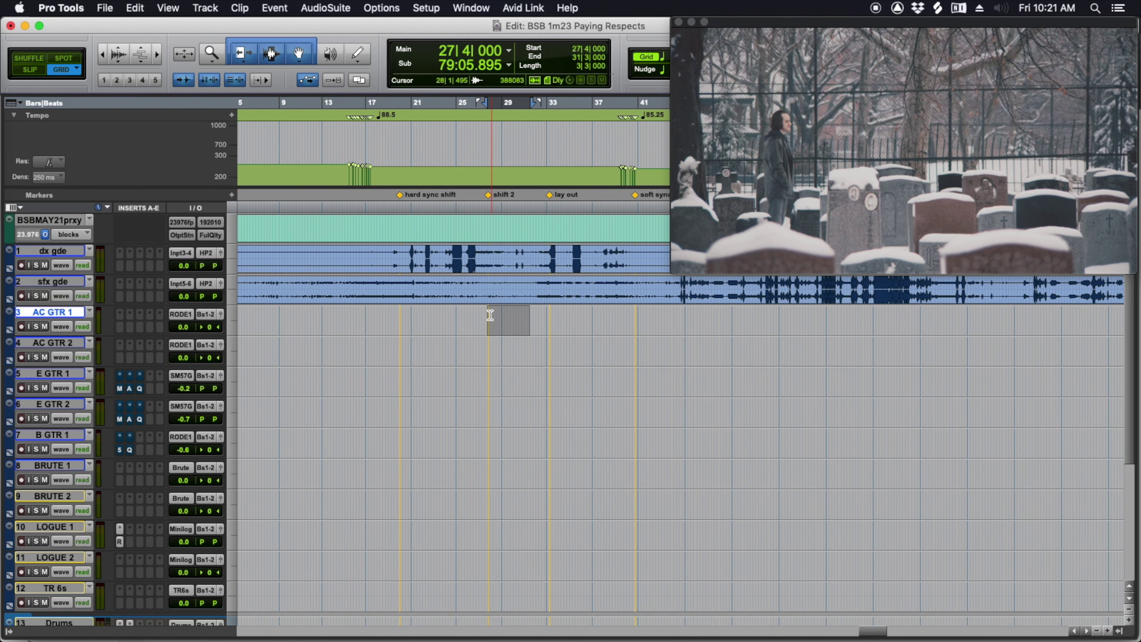
drag(490, 316, 545, 313)
drag(450, 313, 535, 315)
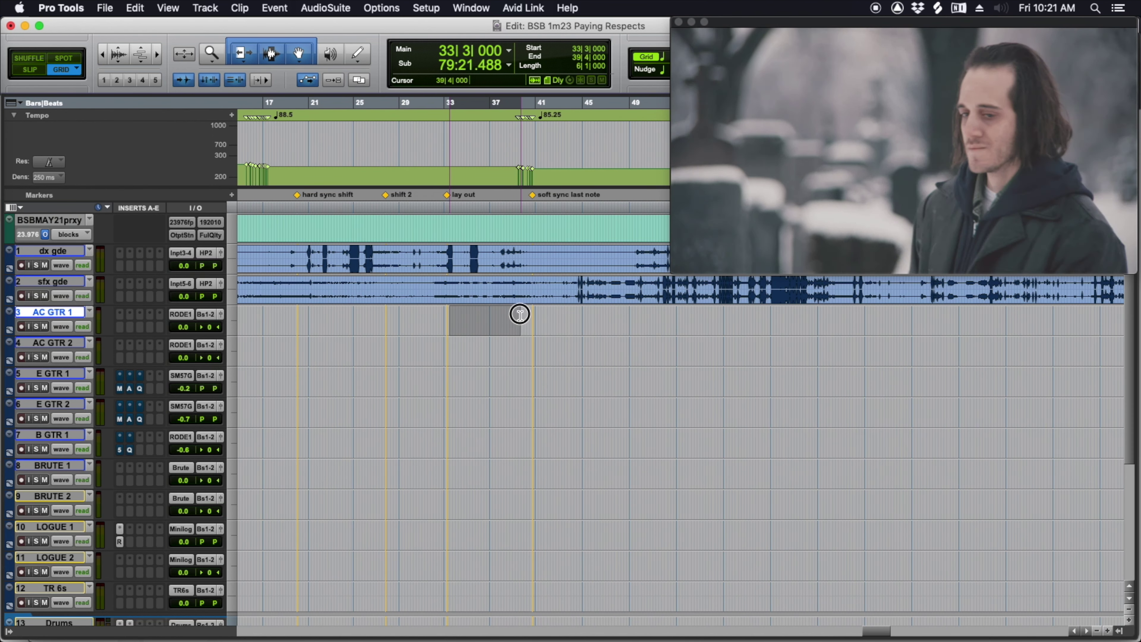
click(534, 316)
Create a mono audio track named "map track" below sfx gde and colour it purple.
key(super+shift+n)
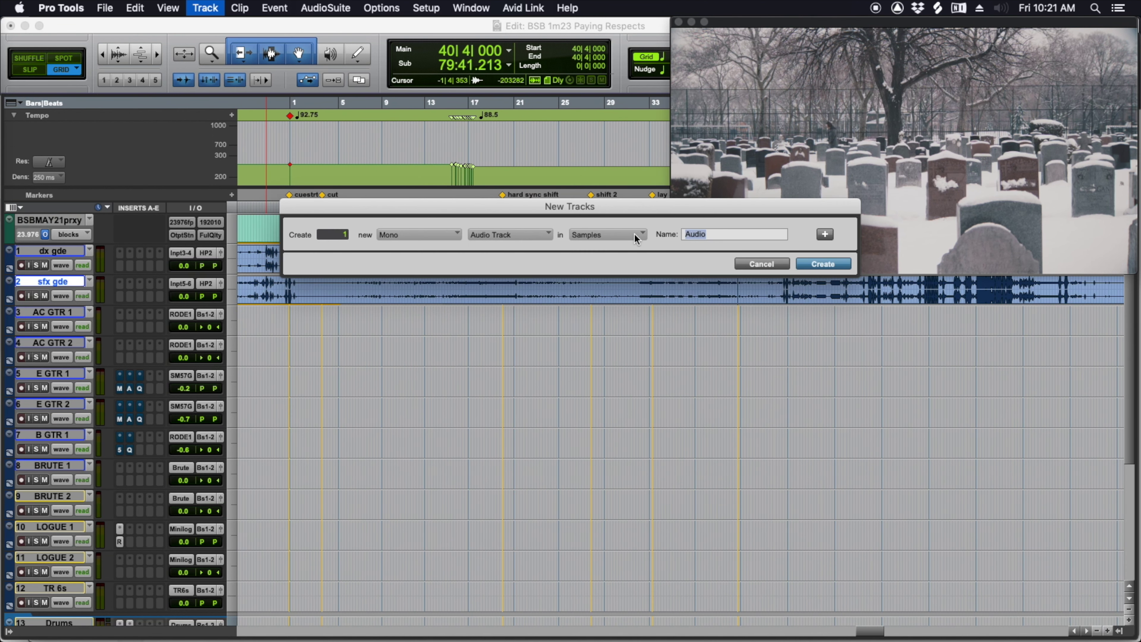
text(map track)
key(Return)
double_click(9, 327)
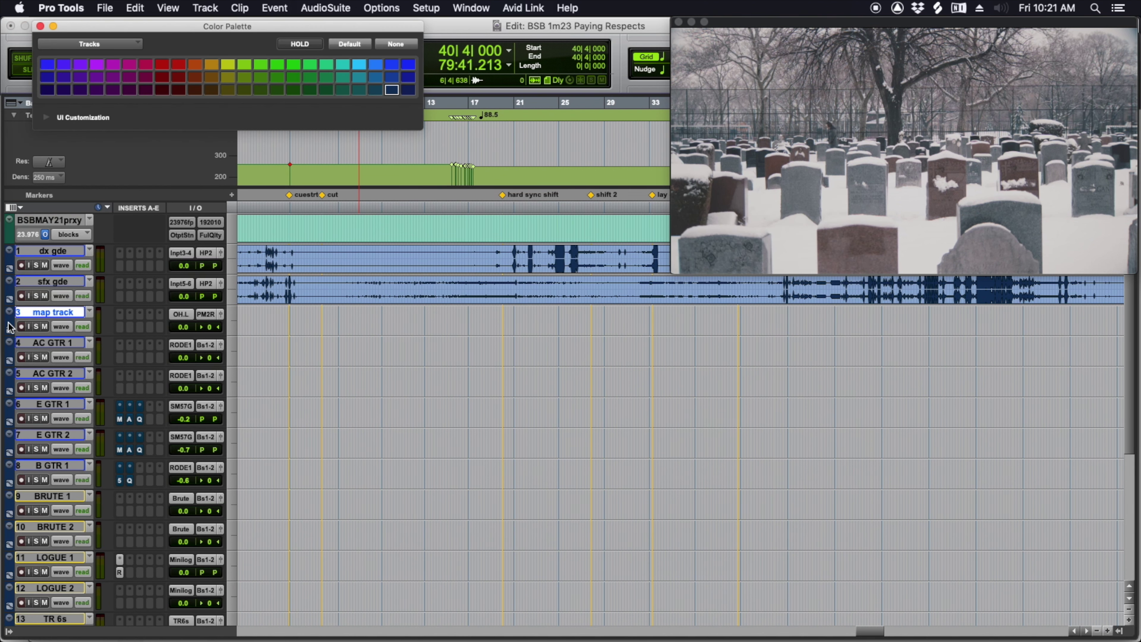
click(111, 64)
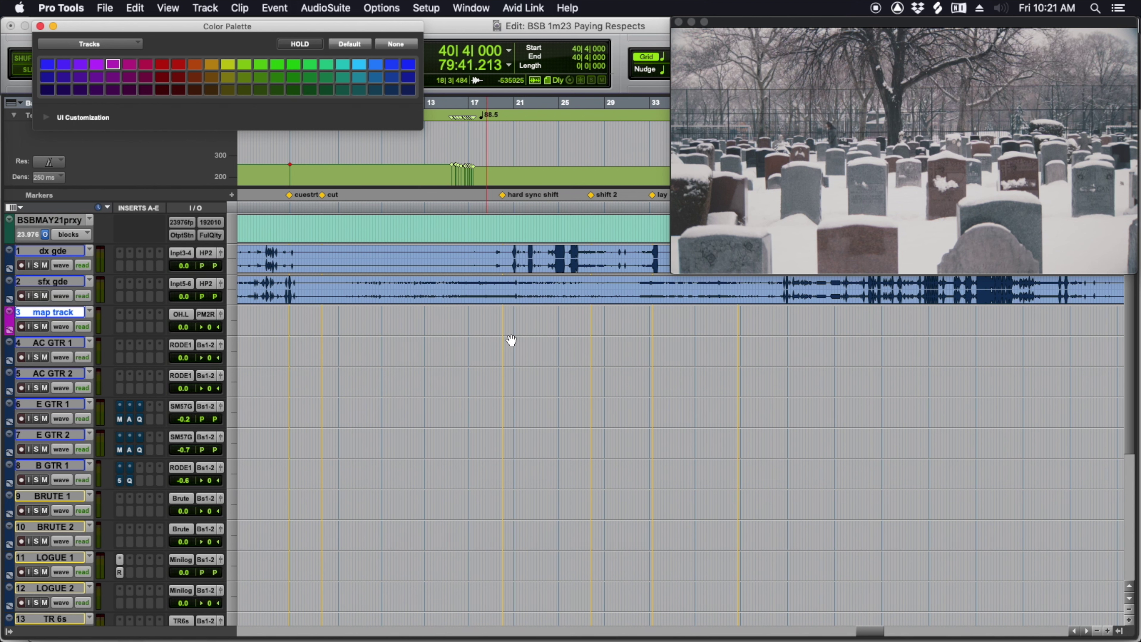
Create a blank clip on the map track from 1|1 to 3|4 and name it "intro pad single note".
drag(288, 317, 320, 319)
key(alt+shift+3)
double_click(309, 330)
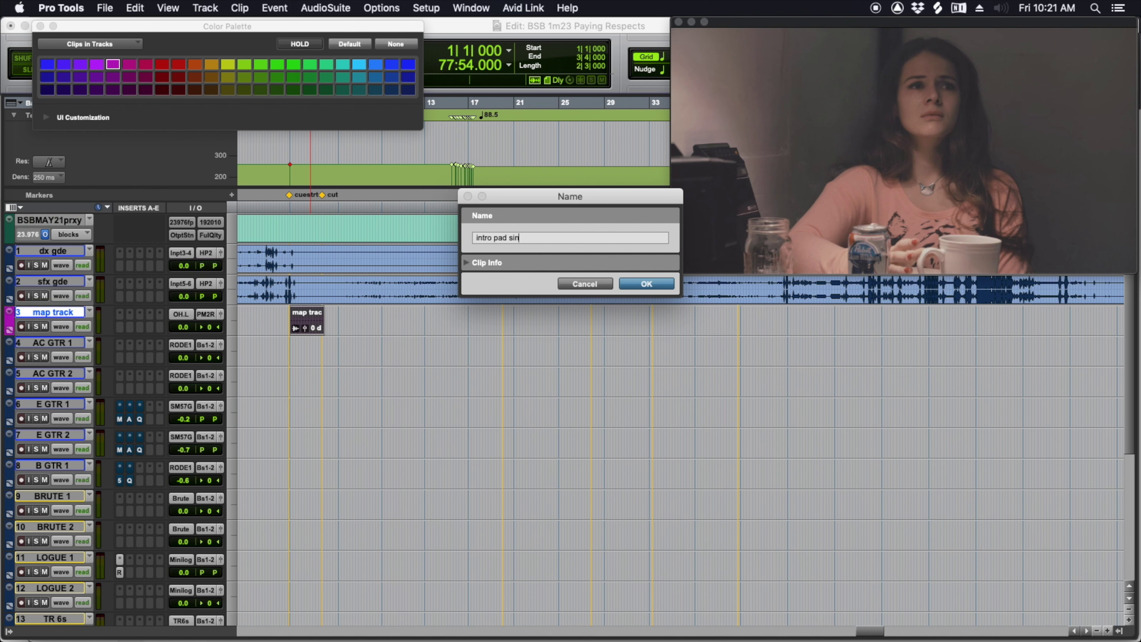
text(intro pad single note)
key(Return)
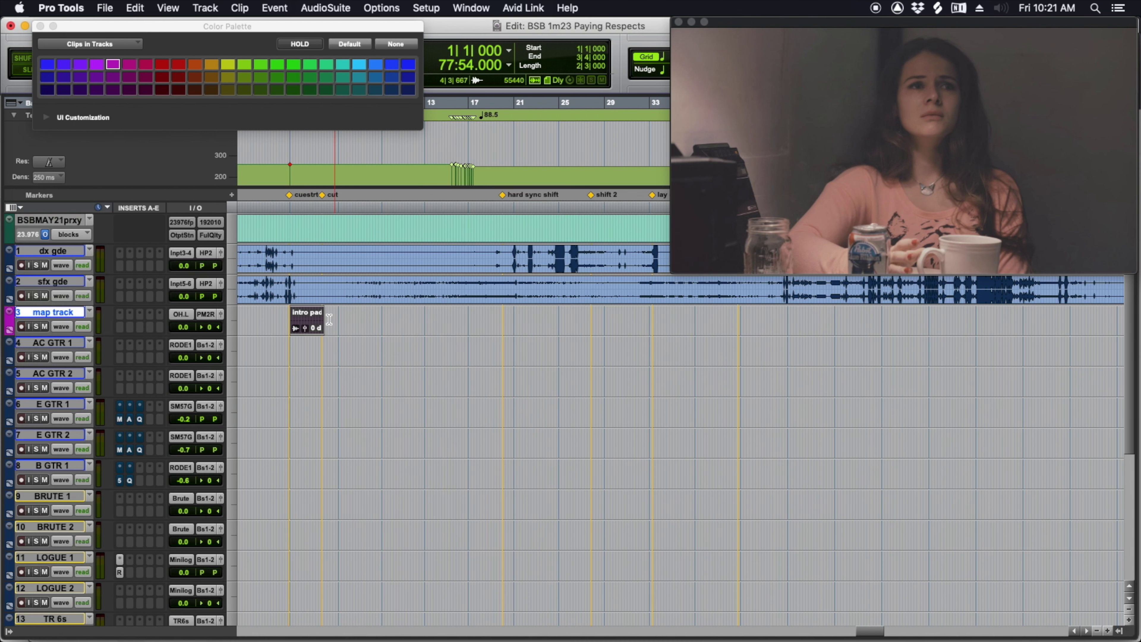
Create a blank clip on the map track from 3|4 to 20|1 and name it "introduce theme gtr".
click(359, 319)
drag(359, 319, 503, 320)
key(super+alt+g)
double_click(477, 332)
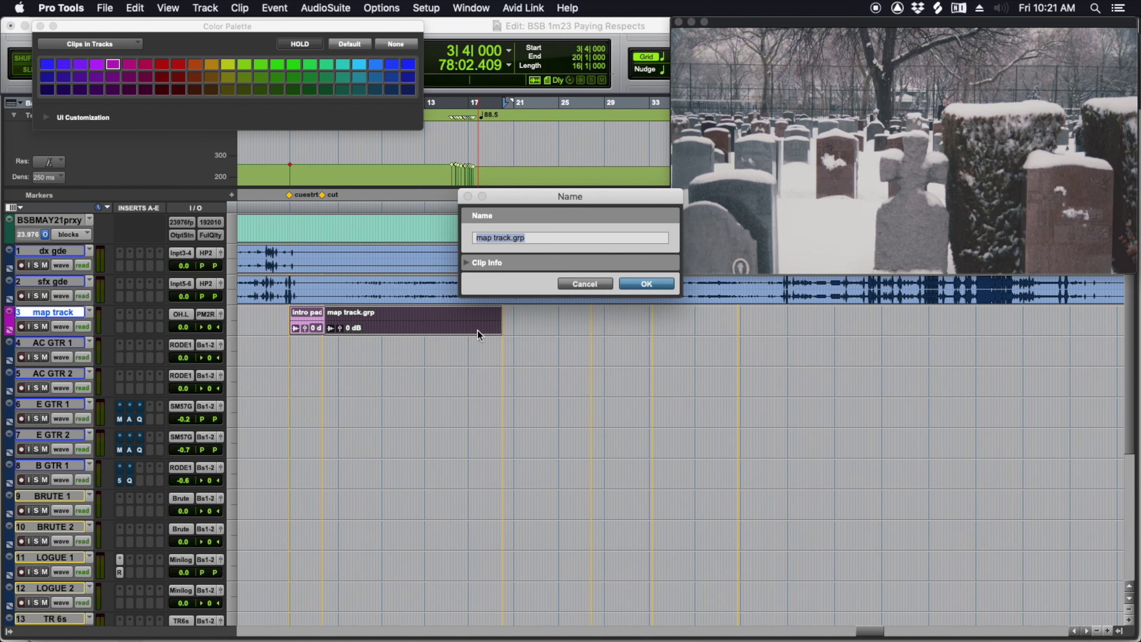
text(int)
key(Return)
Create a blank clip on the map track from 20|1 to 27|4 and name it "modulate b theme".
drag(503, 319, 589, 320)
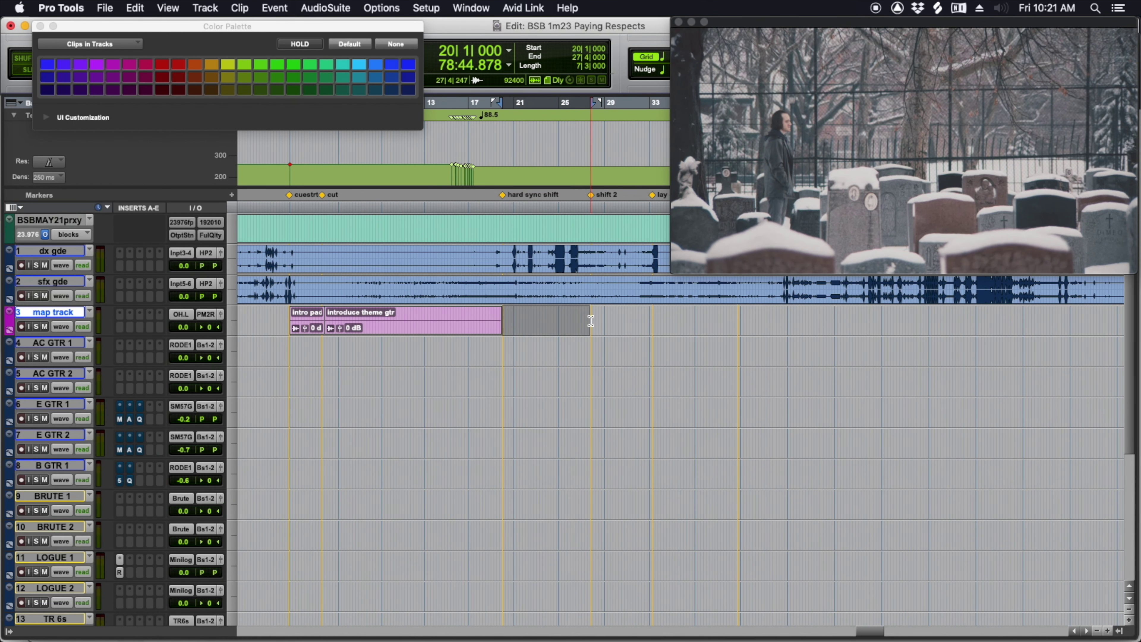
key(super+alt+g)
double_click(570, 322)
text(mpdu)
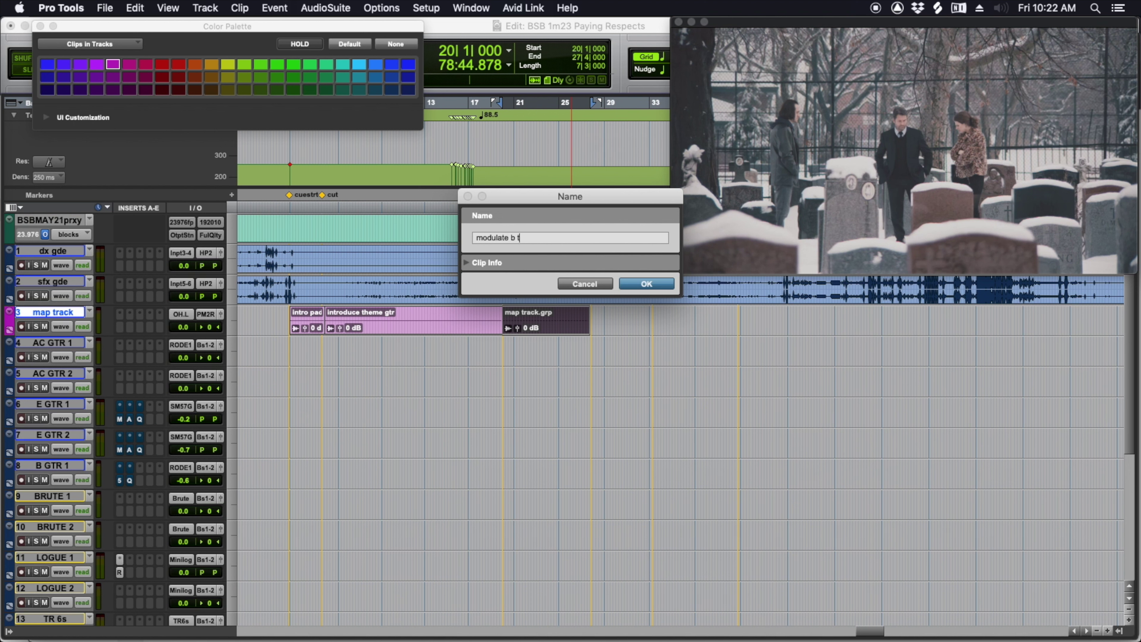
key(Return)
Create a blank clip on the map track from 27|4 to 33|1 and name it "theme a".
click(572, 315)
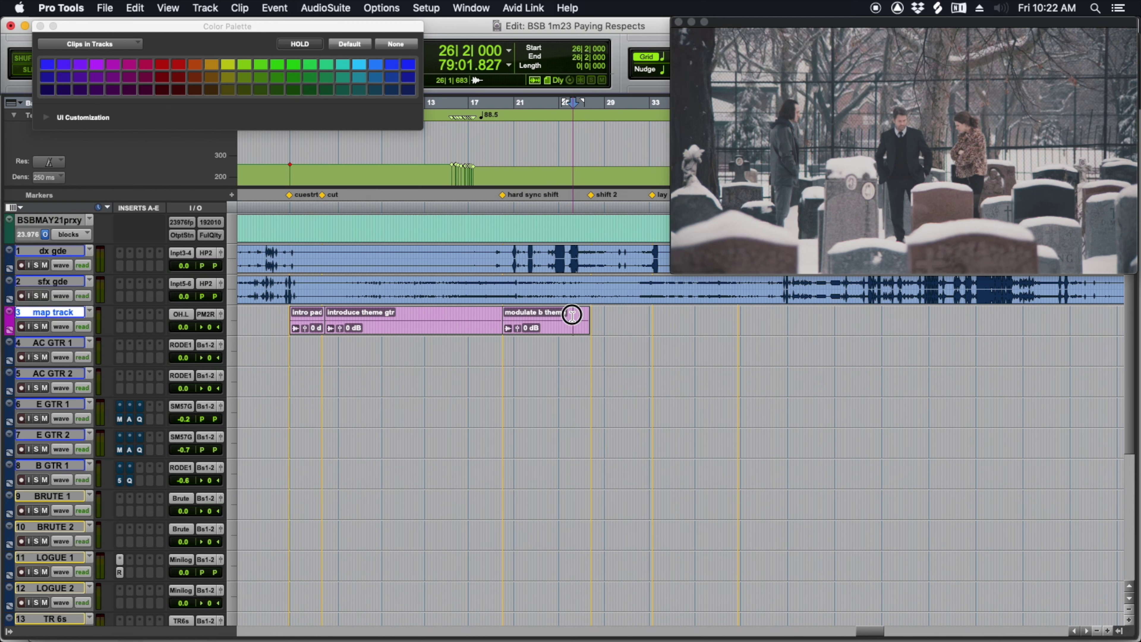
key(Tab)
scroll(637, 319, right, 3)
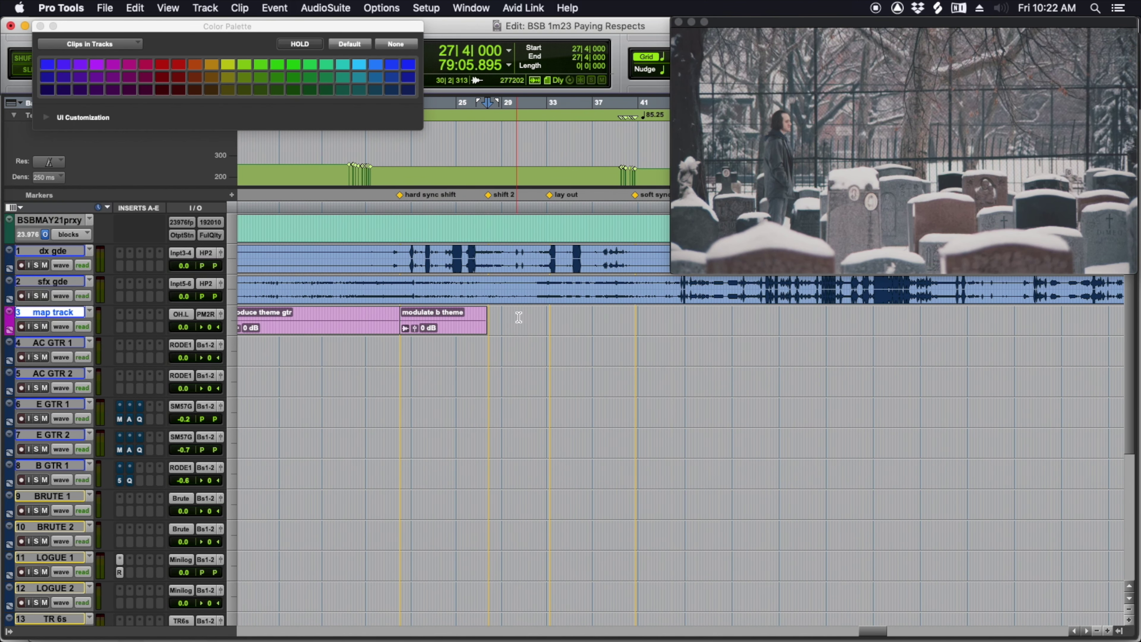
shift+click(547, 319)
key(t)
scroll(522, 328, right, 3)
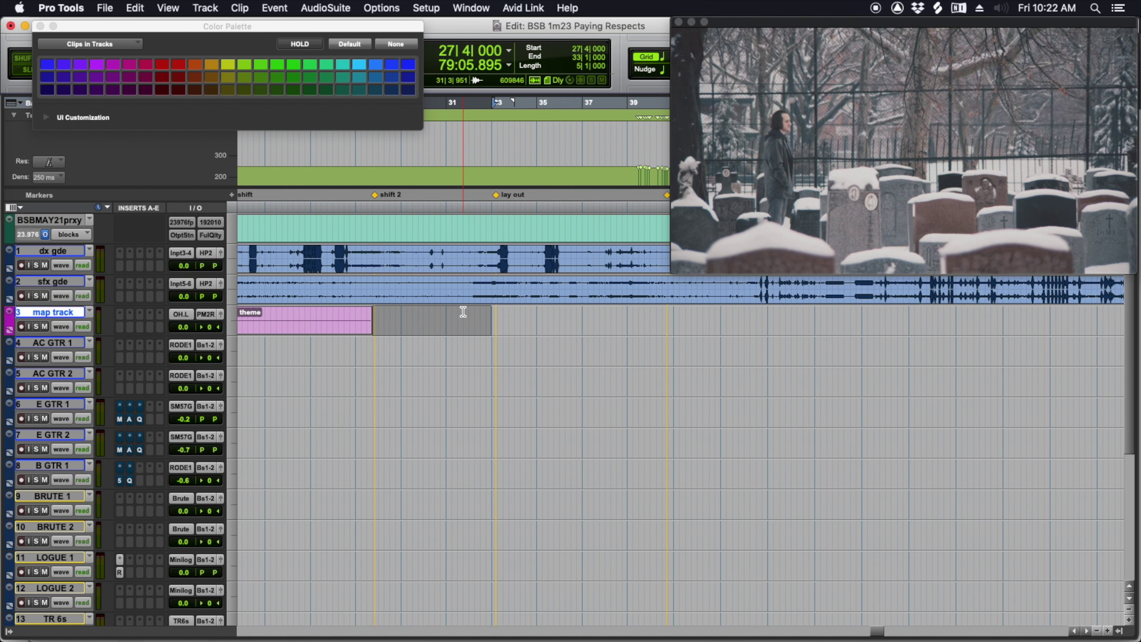
key(super+alt+g)
double_click(459, 323)
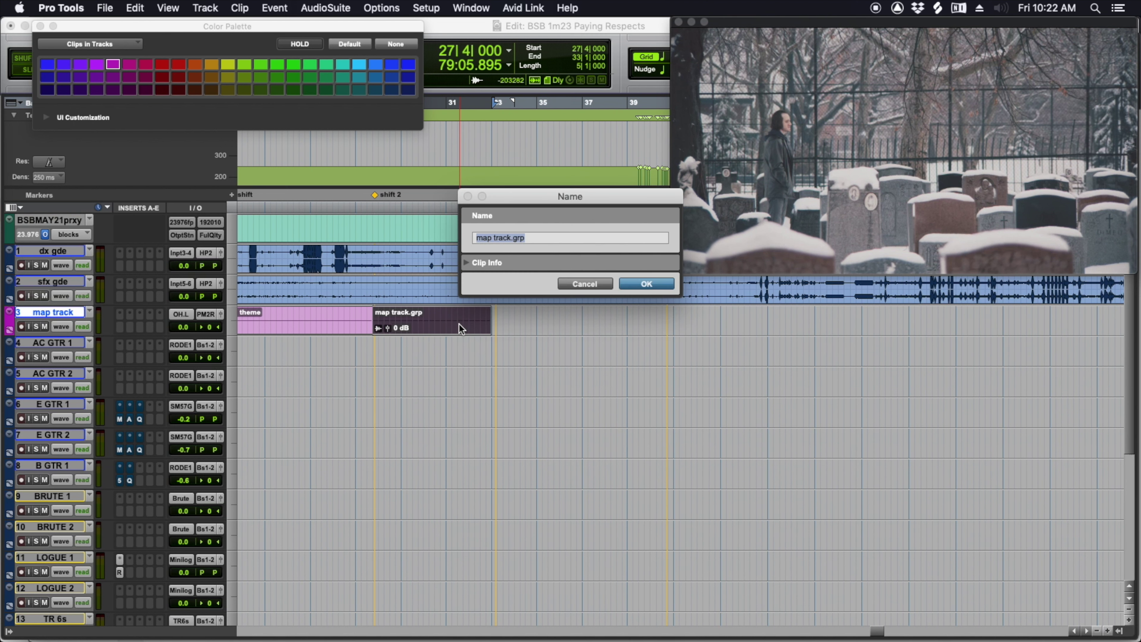
text(theme a)
key(Return)
Rename the "introduce theme gtr" clip on the map track as "introduce theme a gtr".
scroll(478, 339, left, 15)
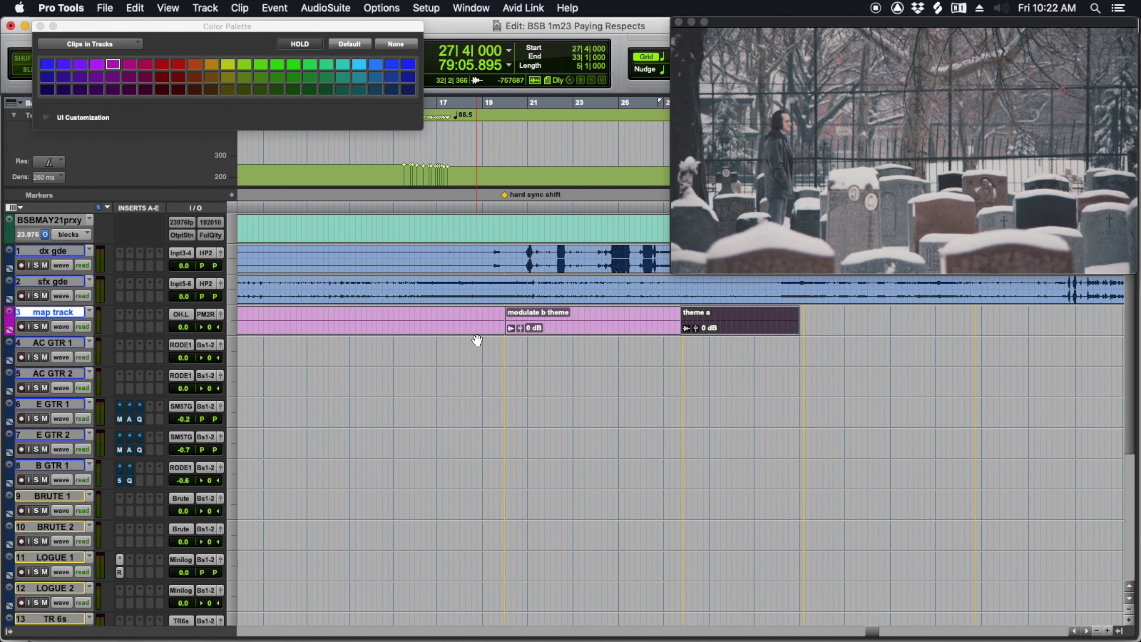
double_click(471, 331)
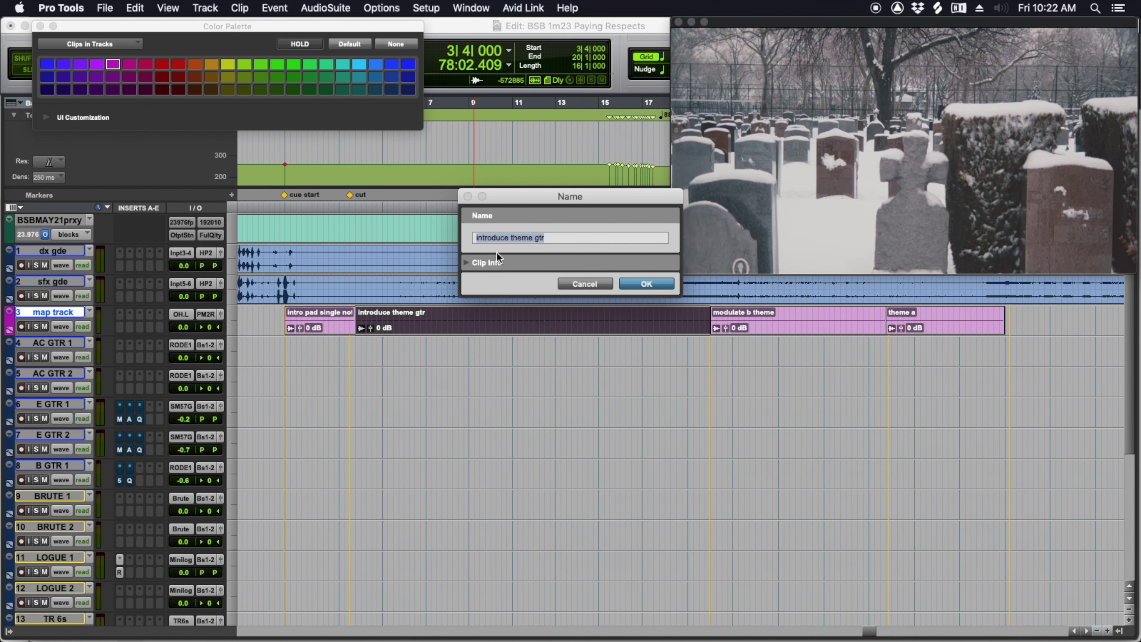
click(535, 237)
click(645, 284)
Rename the "modulate b theme" clip on the map track as "modulate b theme bass gtr".
scroll(584, 337, right, 6)
double_click(591, 332)
click(571, 237)
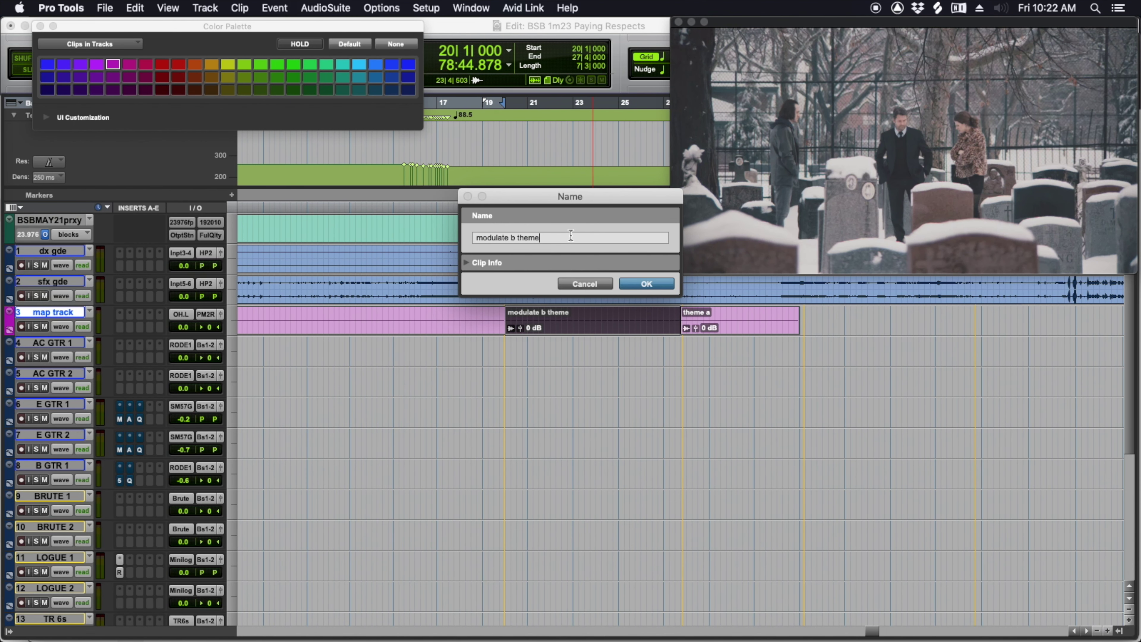
text(bass gtr)
key(Return)
Create a blank clip on the map track from 33|1 to 44|3, following "theme a", and rename it.
scroll(568, 270, right, 5)
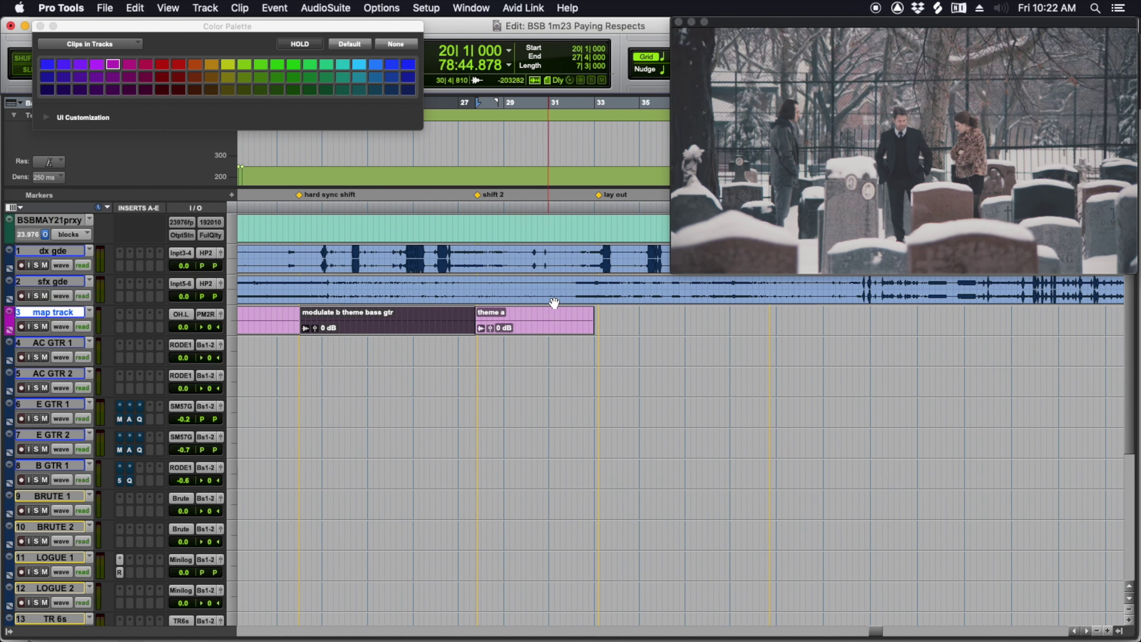
click(569, 316)
key(Tab)
scroll(609, 327, right, 5)
shift+click(556, 315)
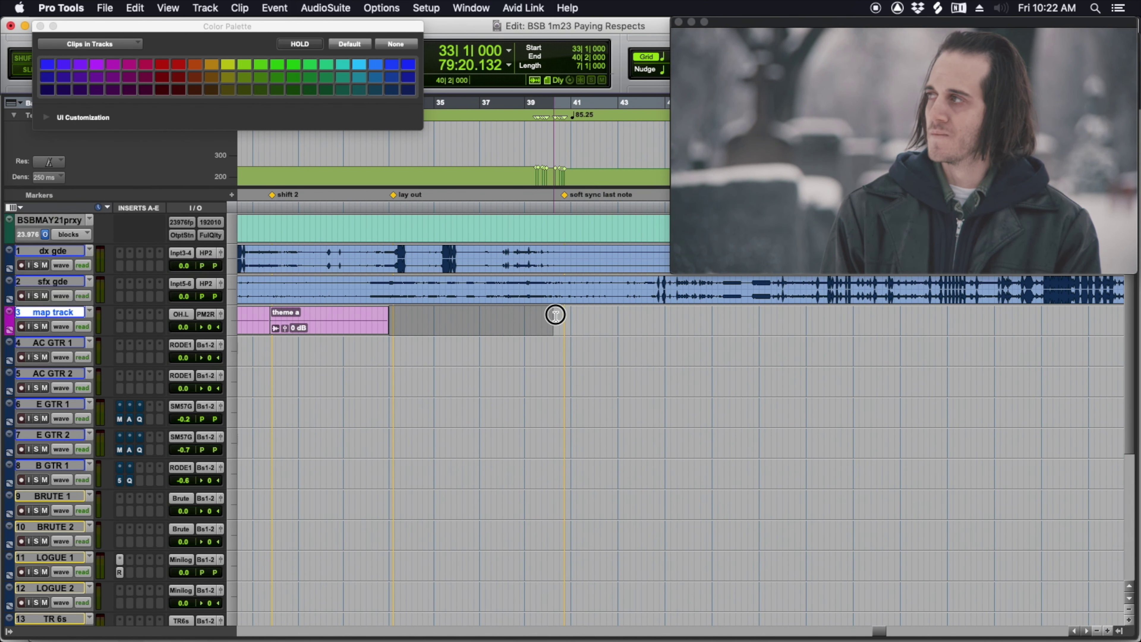
drag(572, 318, 652, 318)
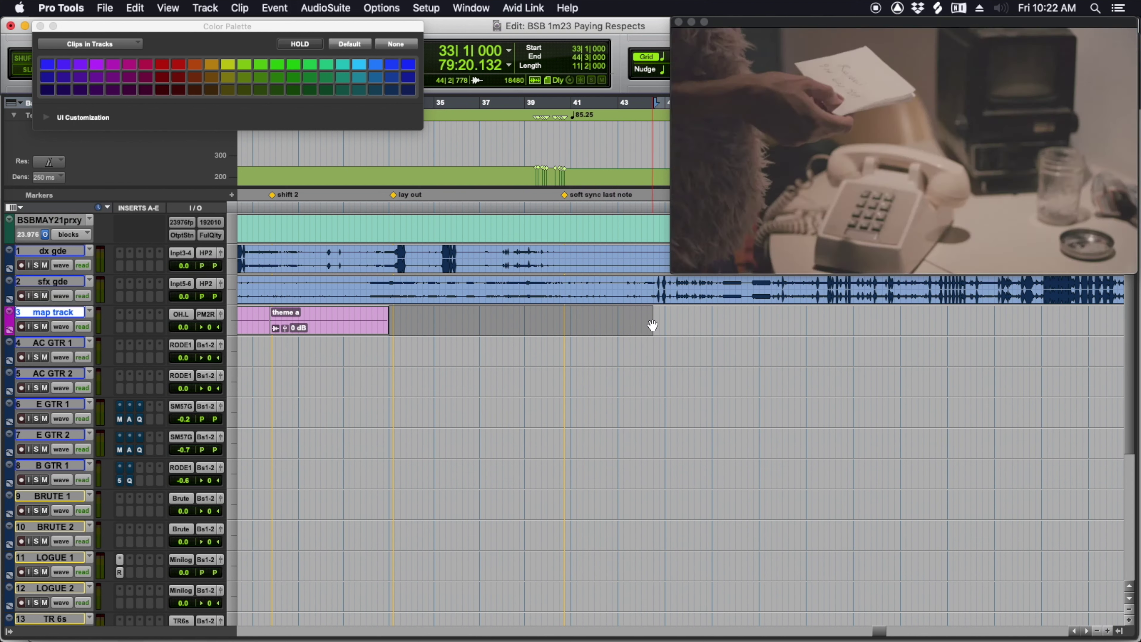
key(super+alt+g)
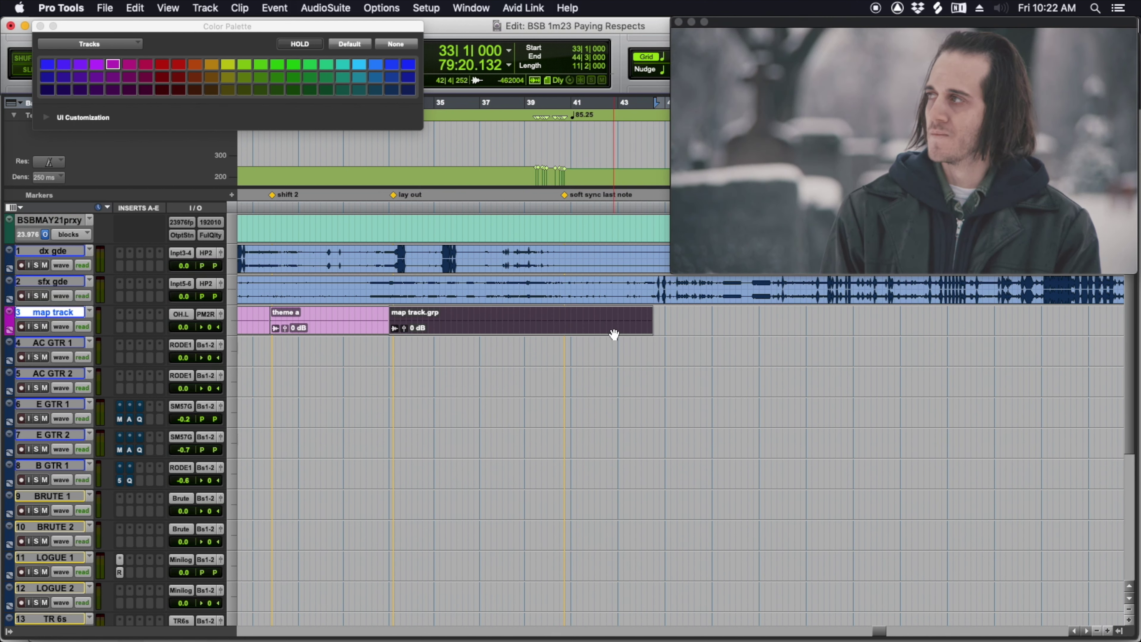
double_click(613, 331)
text(th)
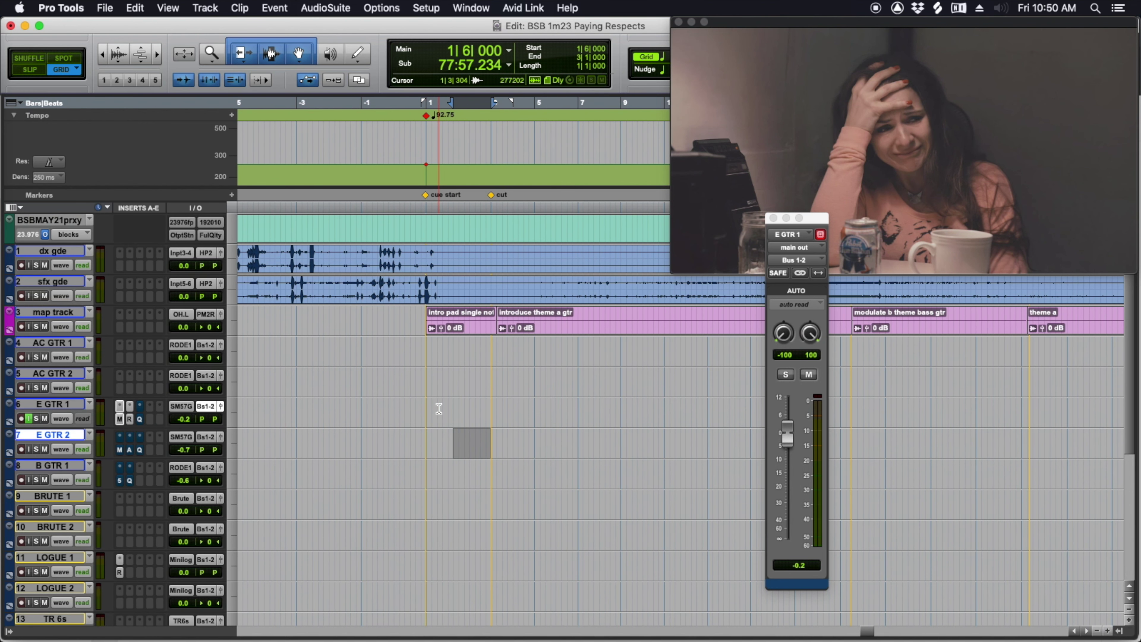
Place the edit cursor at 7|1 on the E GTR 1 track.
drag(438, 406, 575, 402)
click(577, 406)
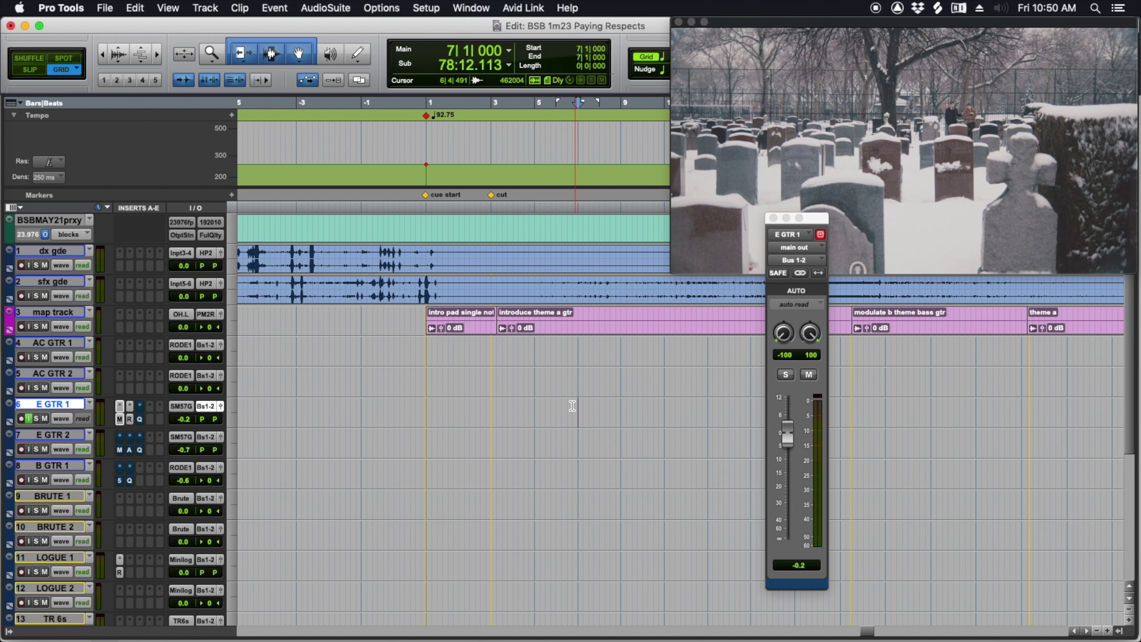